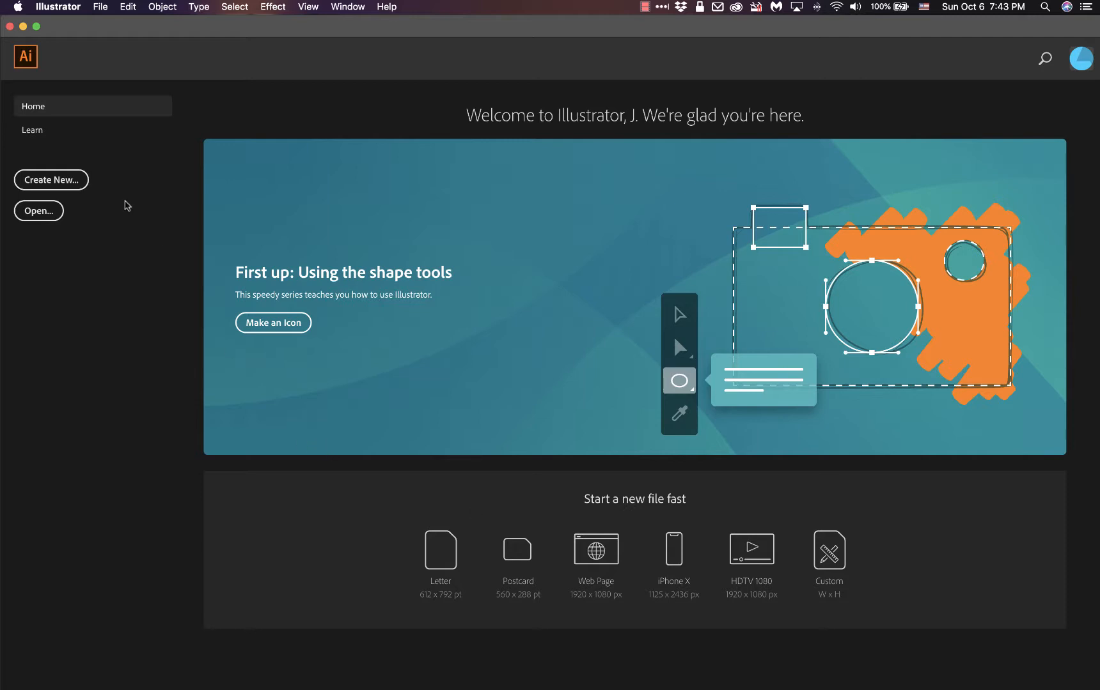
left_click(86, 183)
left_click(69, 9)
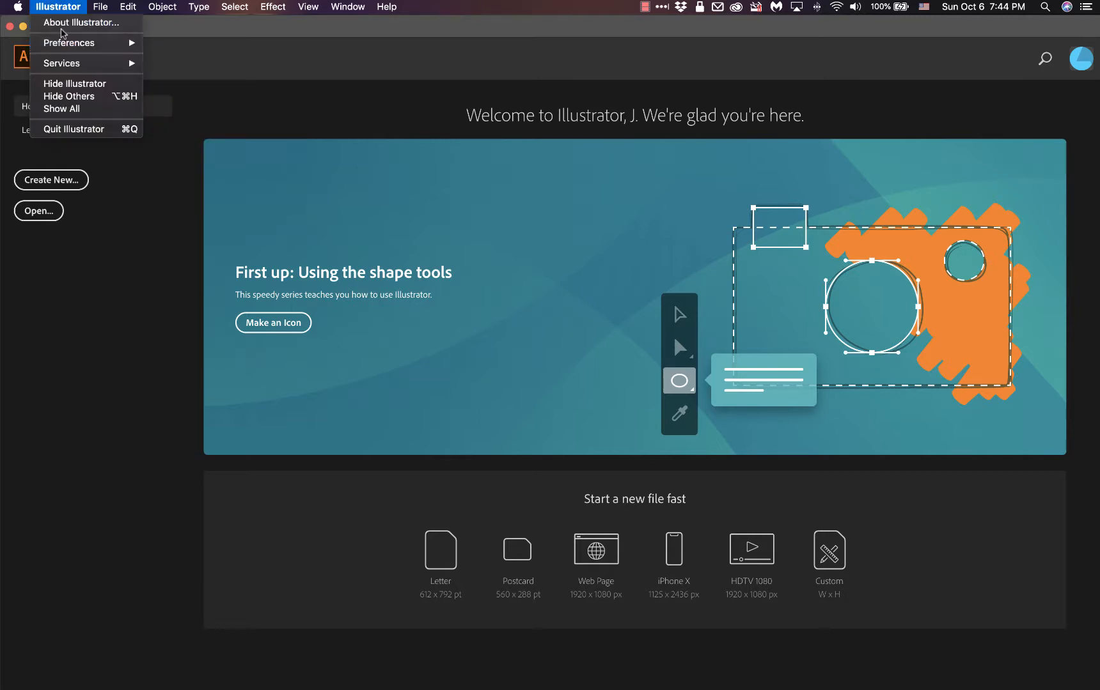
mouse_move(62, 44)
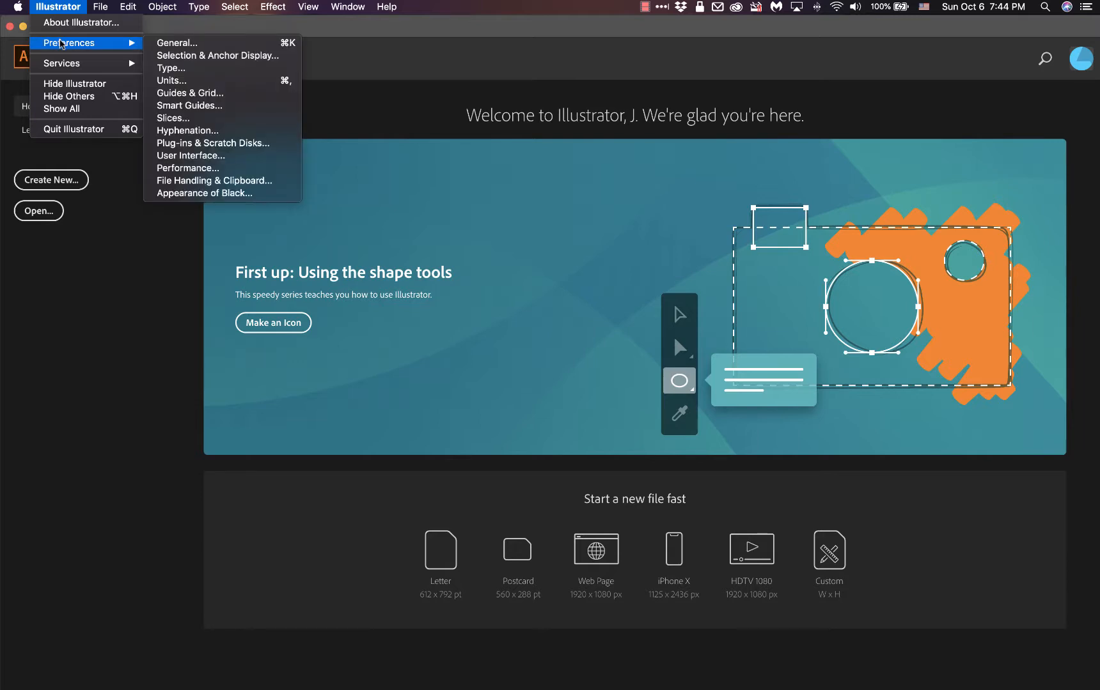
mouse_move(130, 13)
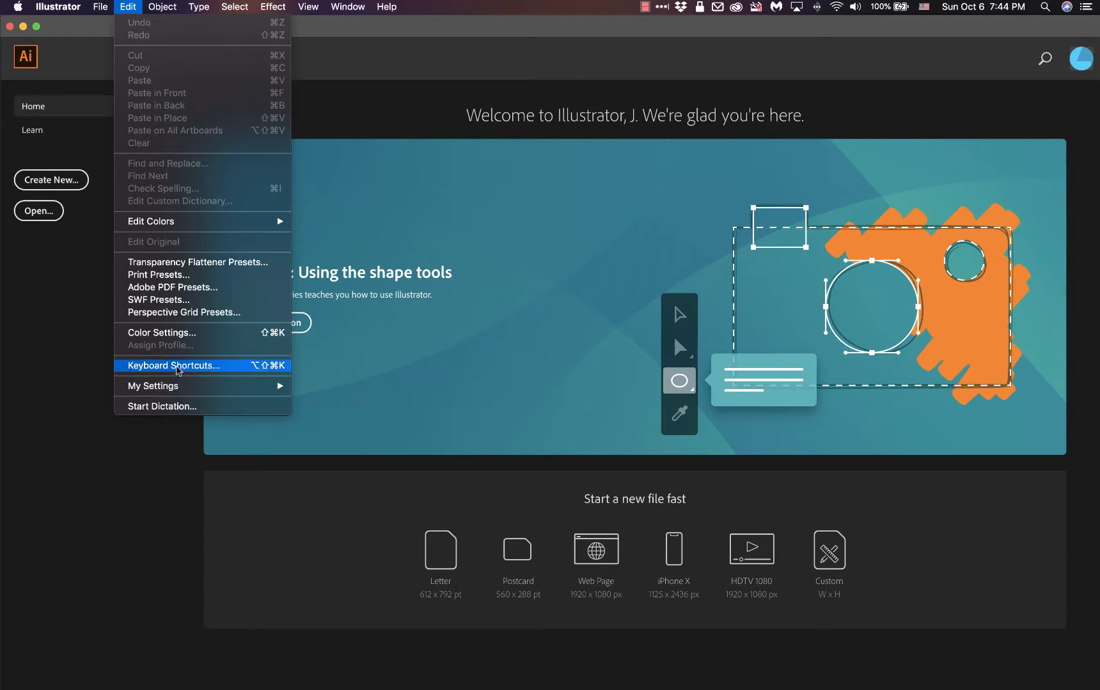
mouse_move(62, 6)
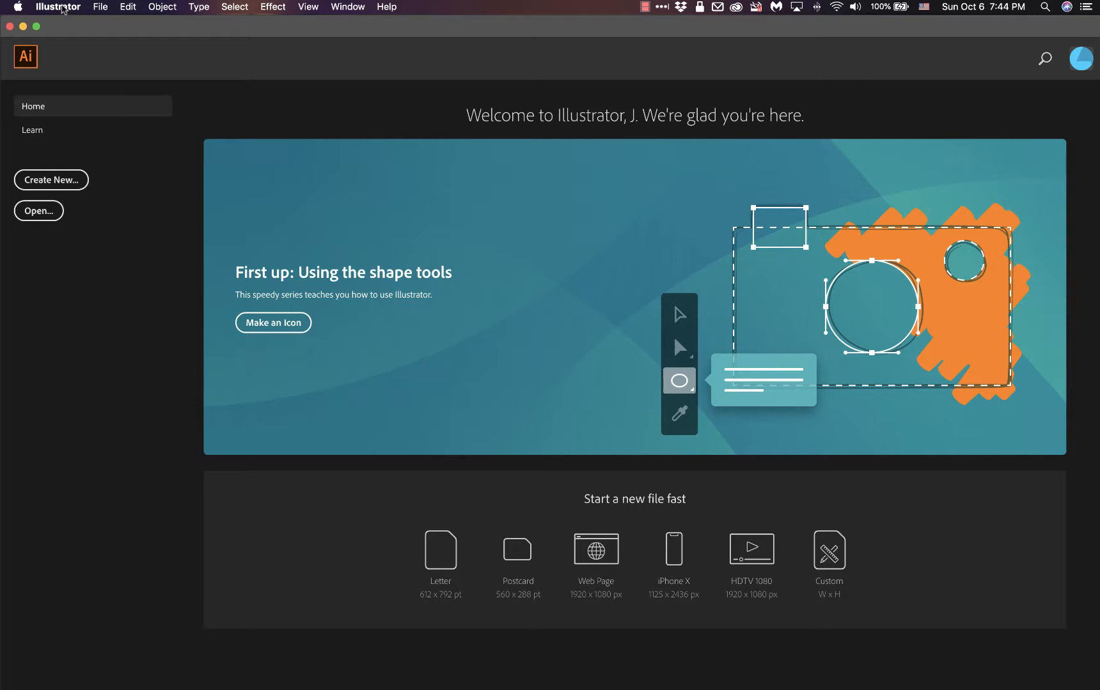
Step: Turn off showing the home screen when no documents are open in the General preferences
left_click(62, 7)
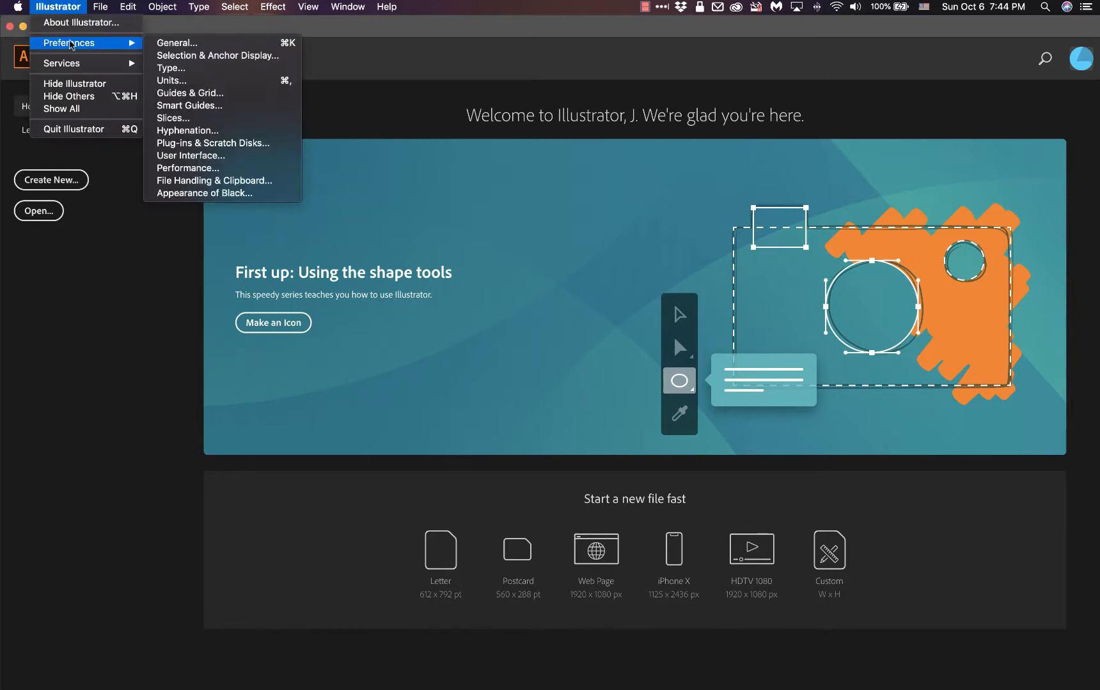
left_click(179, 43)
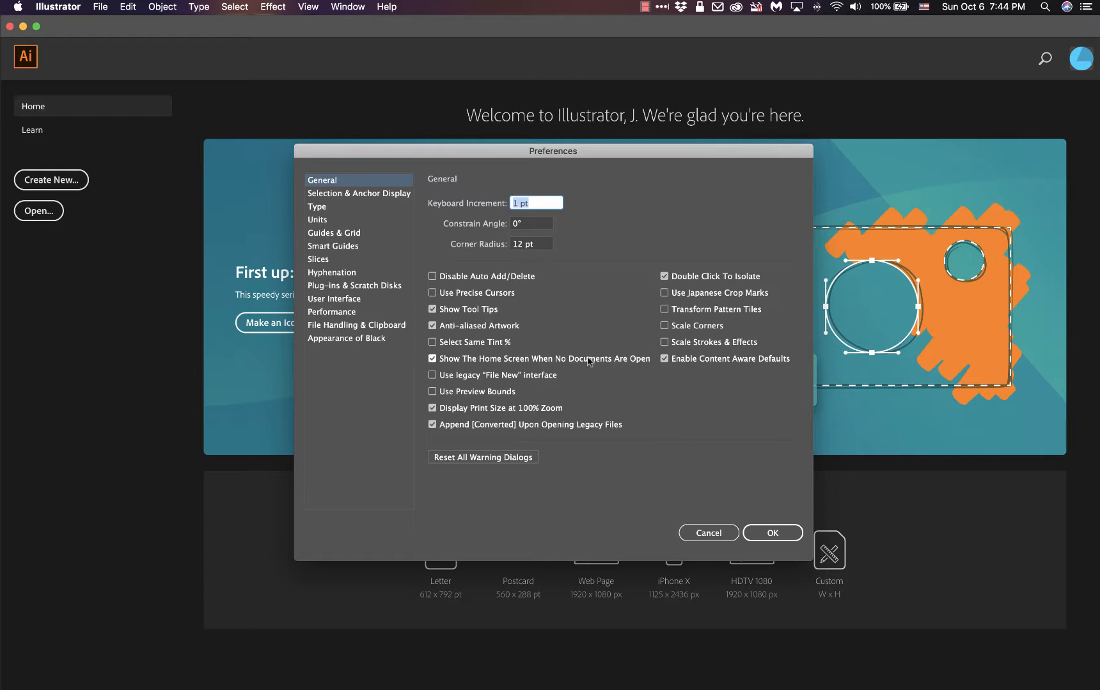
left_click(433, 358)
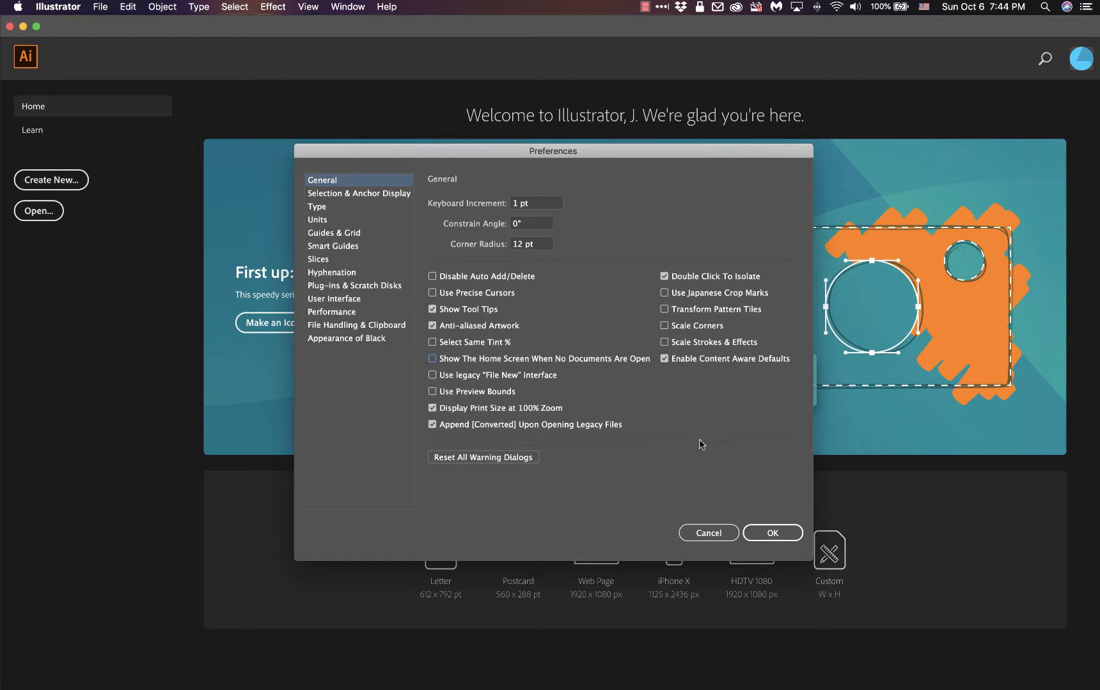
left_click(772, 535)
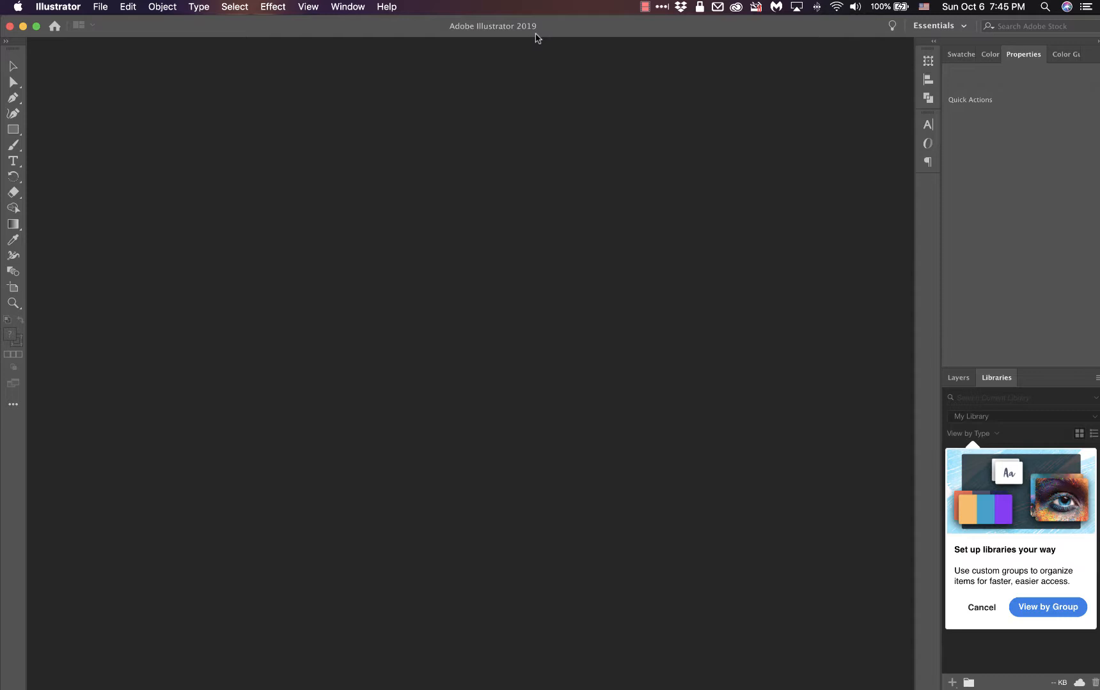
Step: Open the ART112 Illustrator Lecture Notes 2 and Lecture Notes 1 PDFs from the desktop in Acrobat and dismiss the file comparison suggestion
mouse_move(1099, 689)
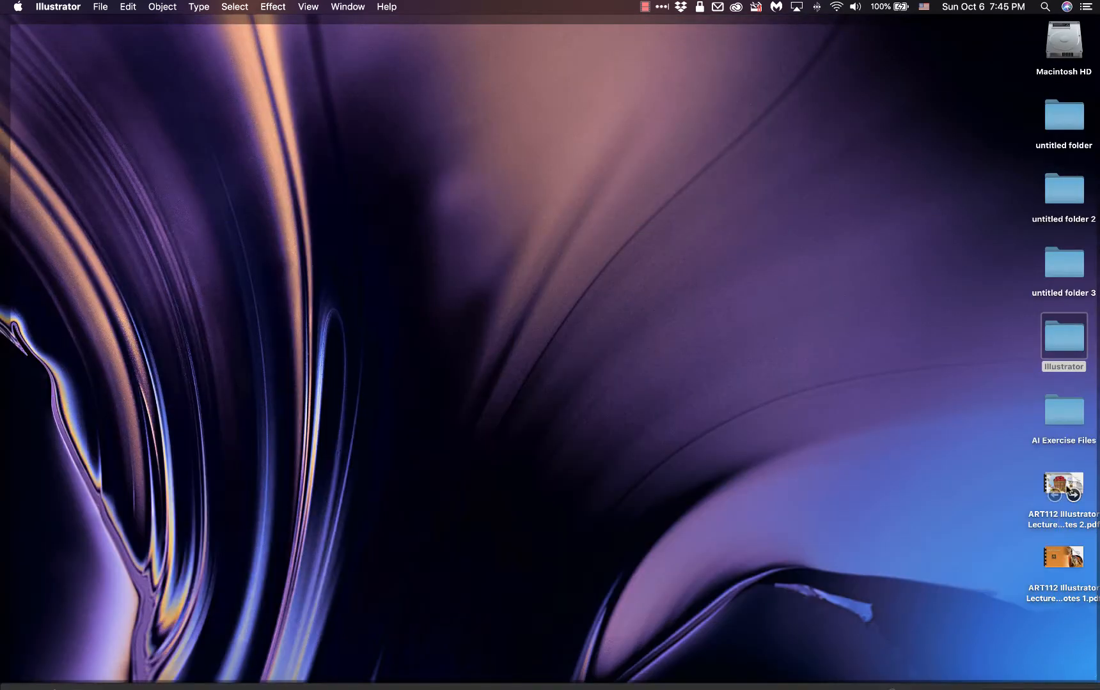
double_click(1068, 487)
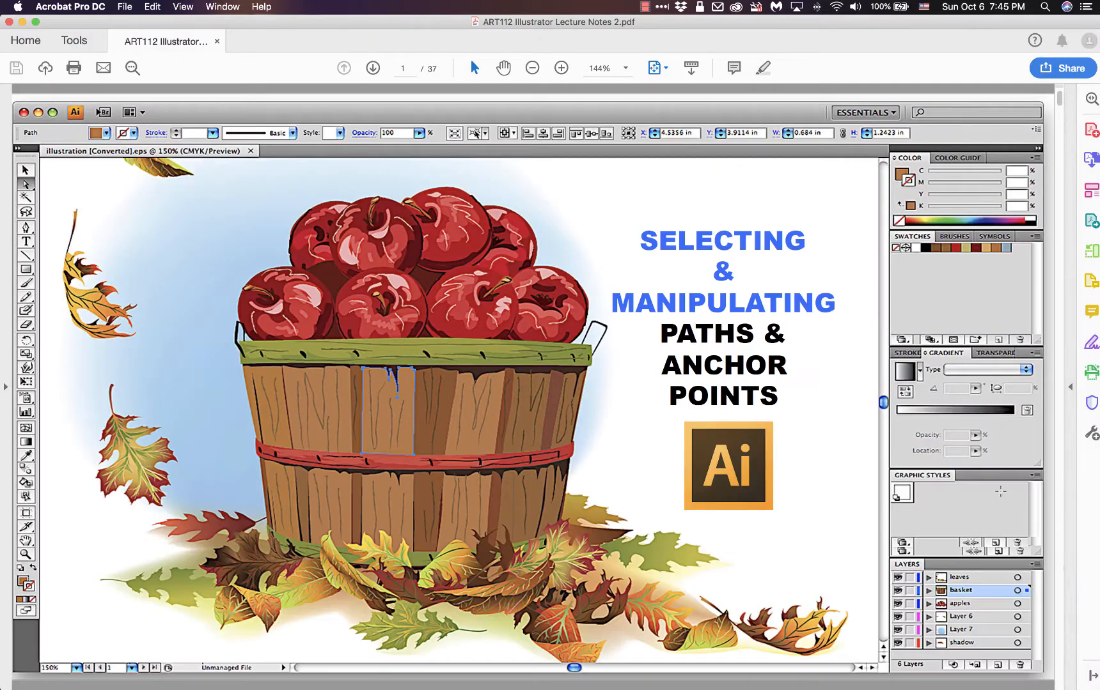
mouse_move(1099, 689)
left_click(1052, 558)
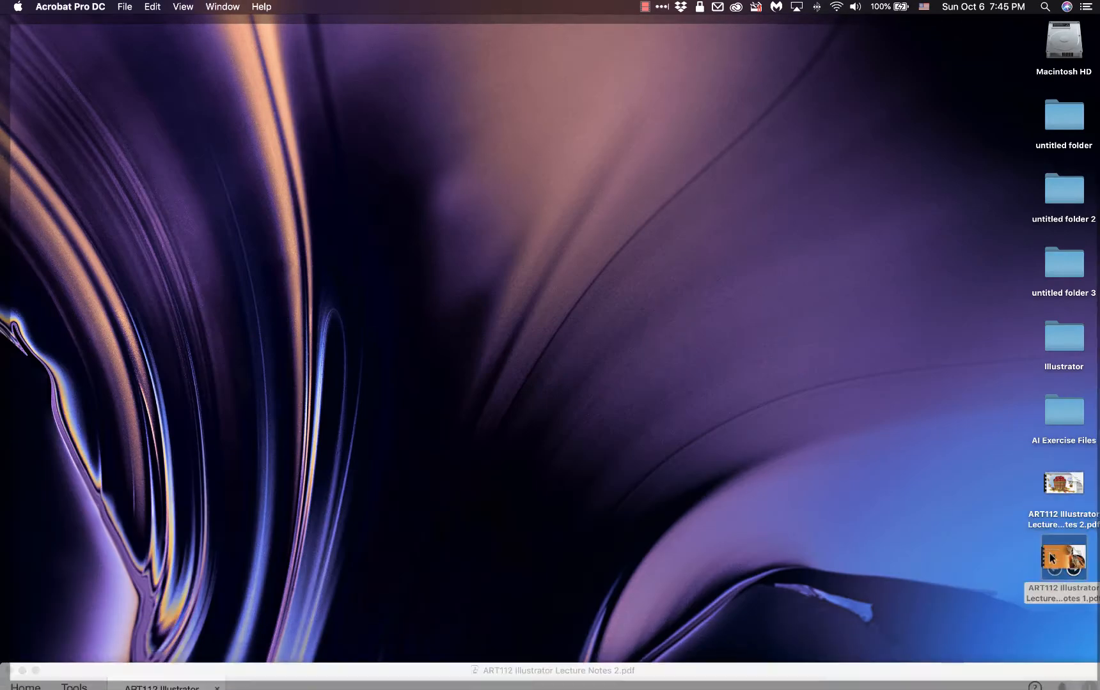
double_click(1051, 558)
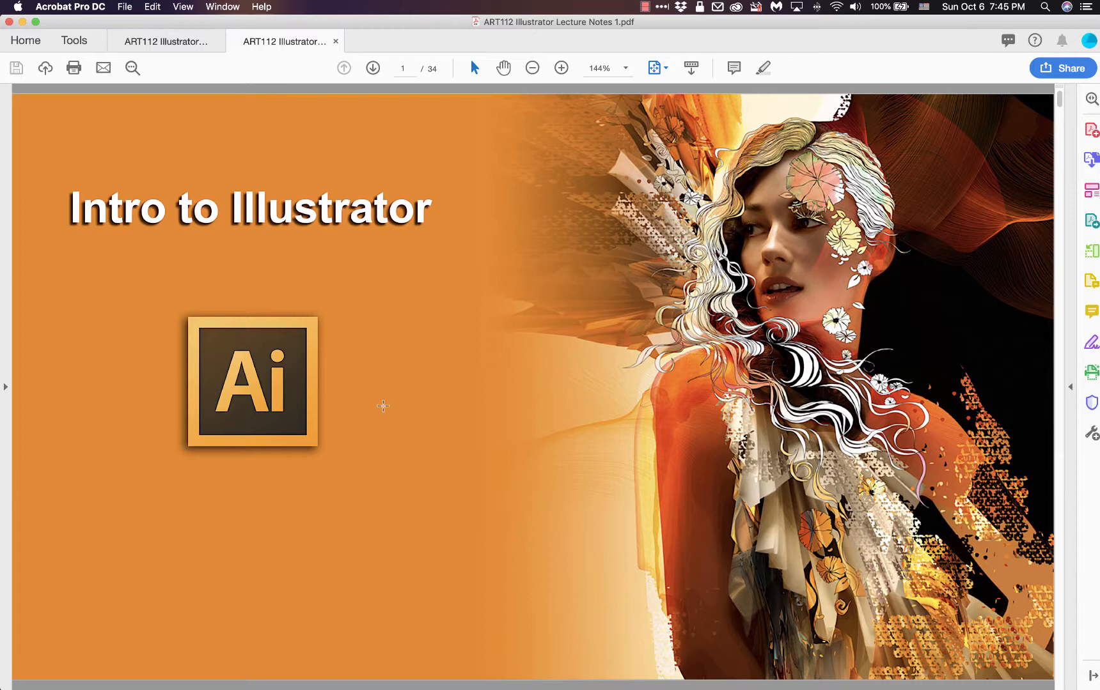
scroll(383, 406, "down", 2)
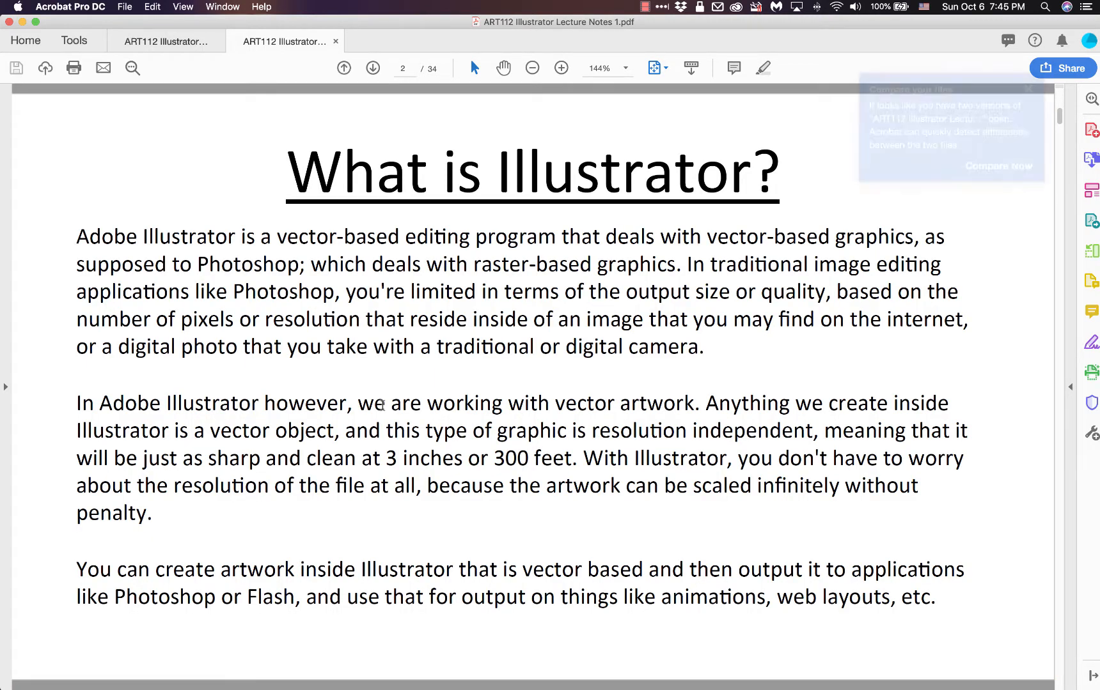
scroll(382, 404, "up", 2)
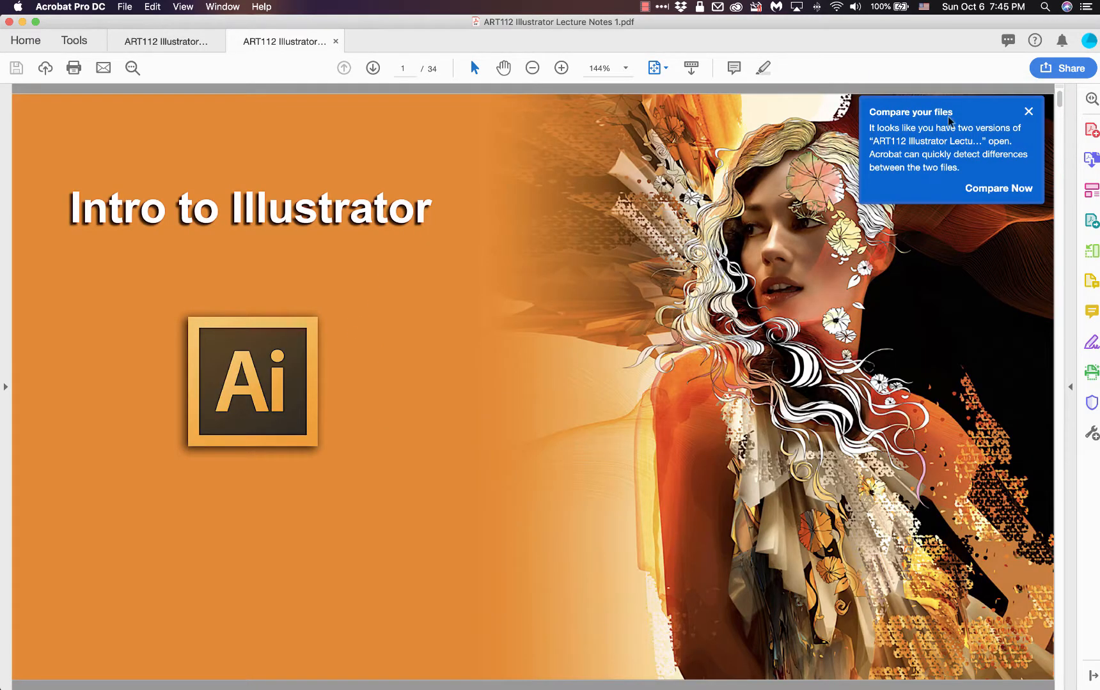
left_click(1028, 112)
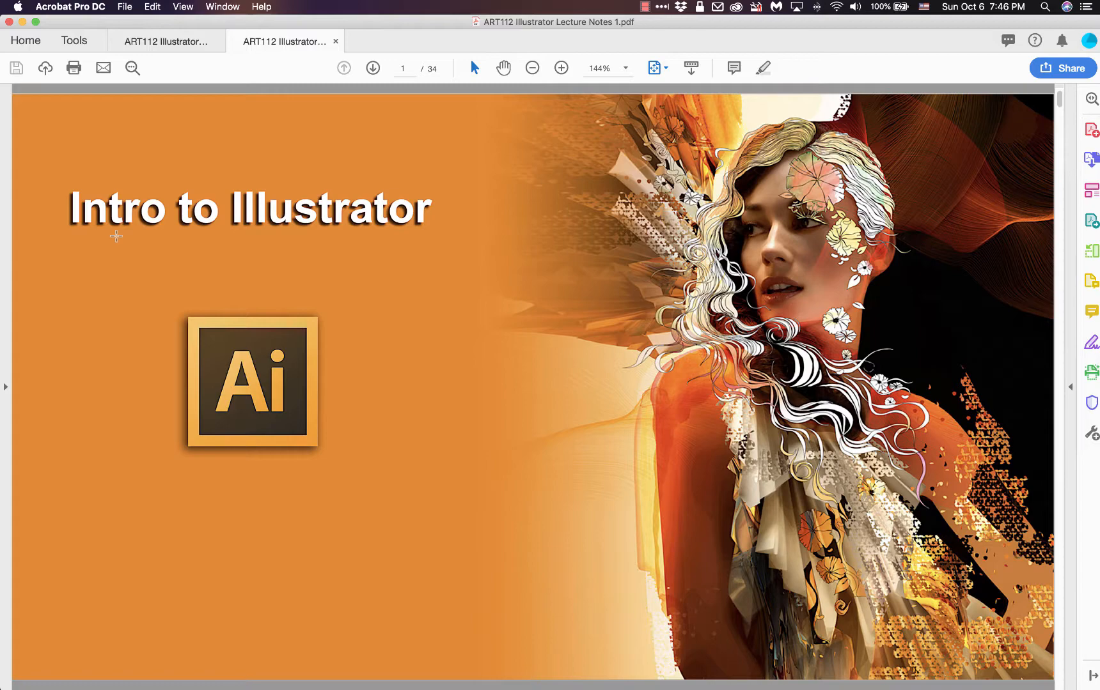
Step: Switch back to Illustrator and change the workspace to Essentials Classic
key("ctrl+Up")
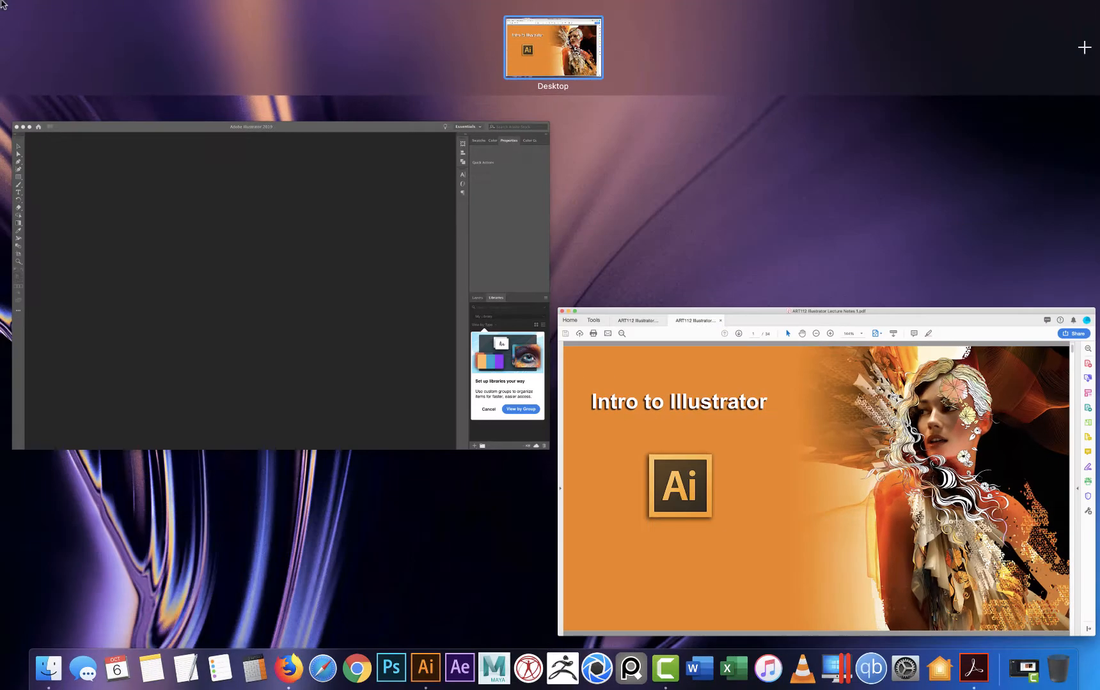
left_click(254, 228)
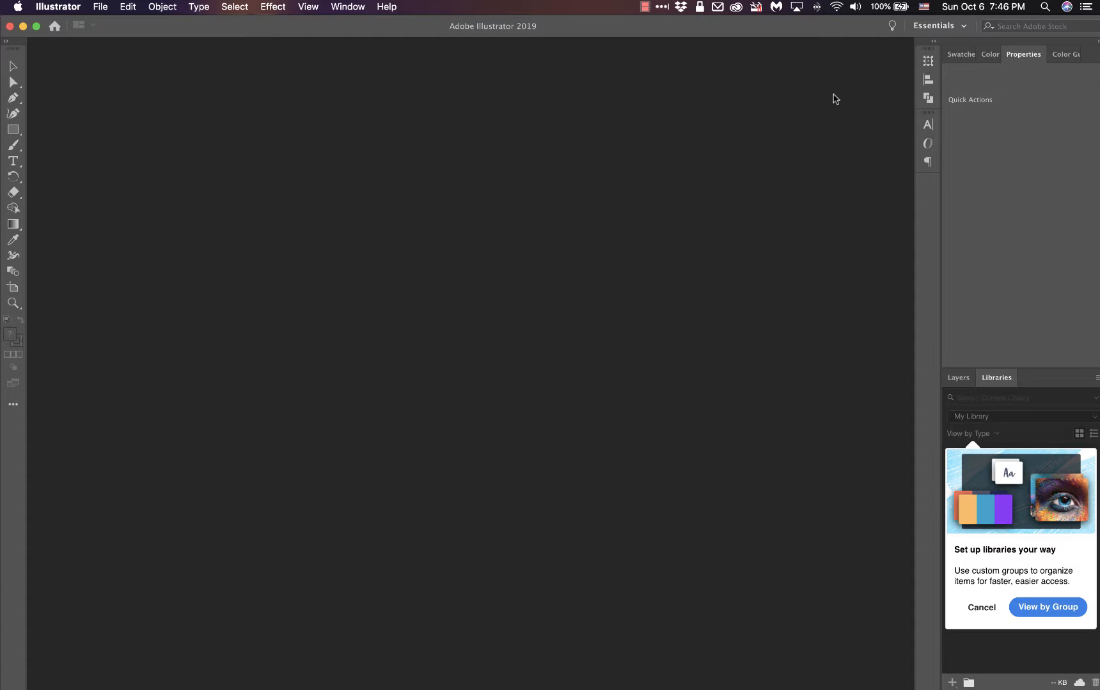
left_click(933, 26)
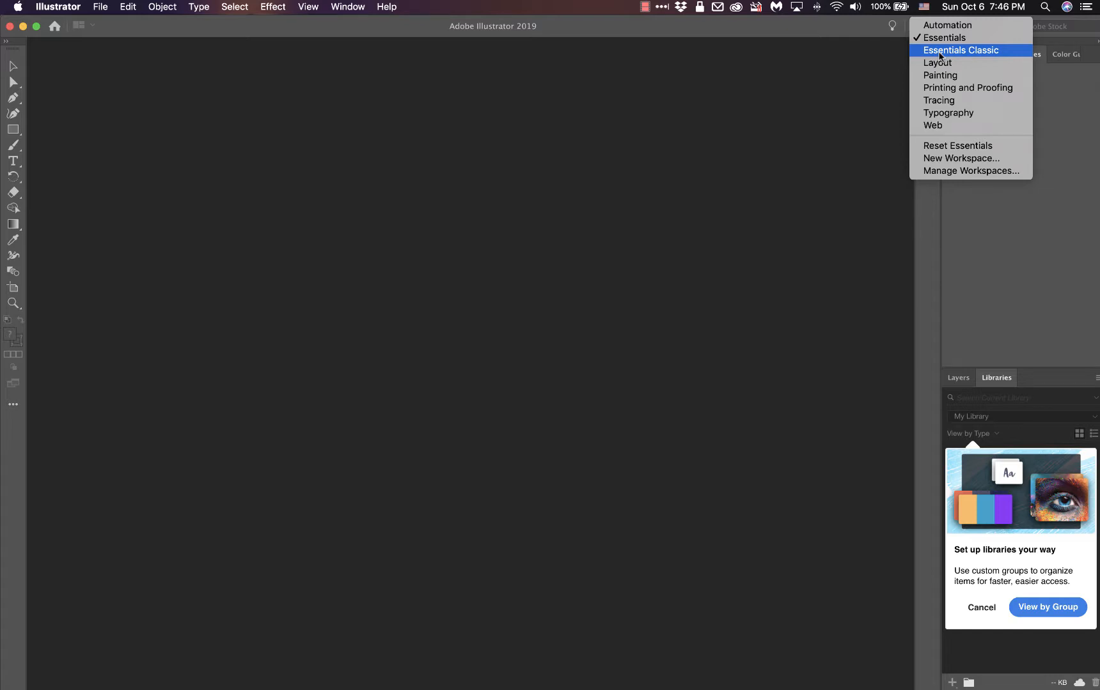
left_click(939, 51)
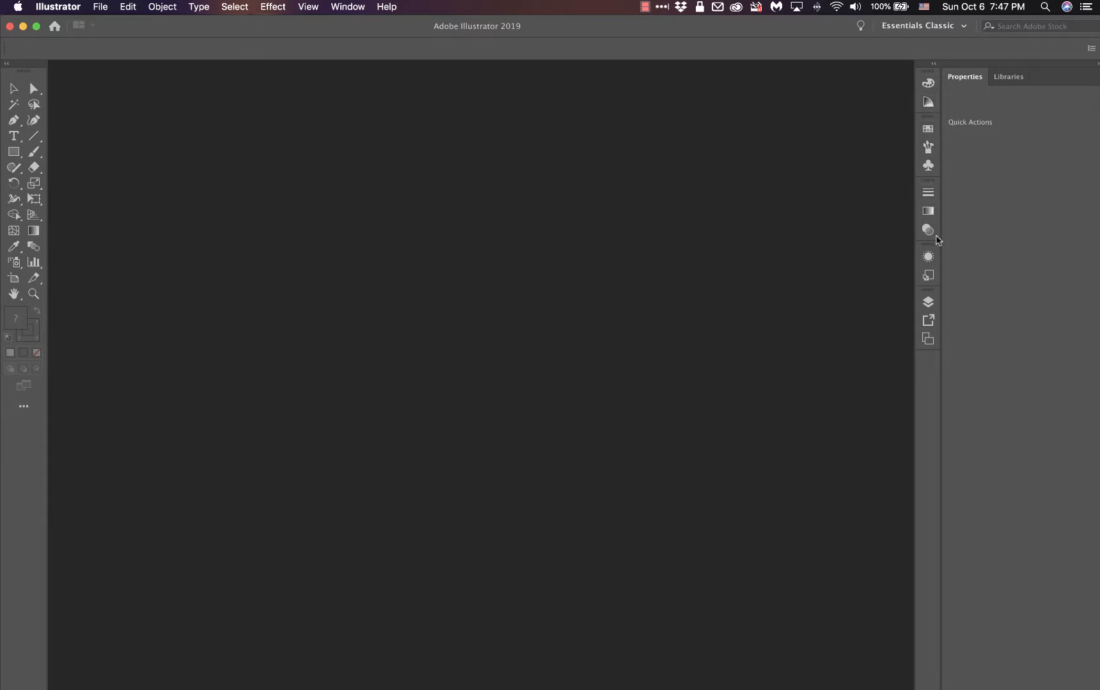
Step: Expand the collapsed Color, Color Guide, Swatches and Graphic Styles panels one after another to view them
left_click(928, 84)
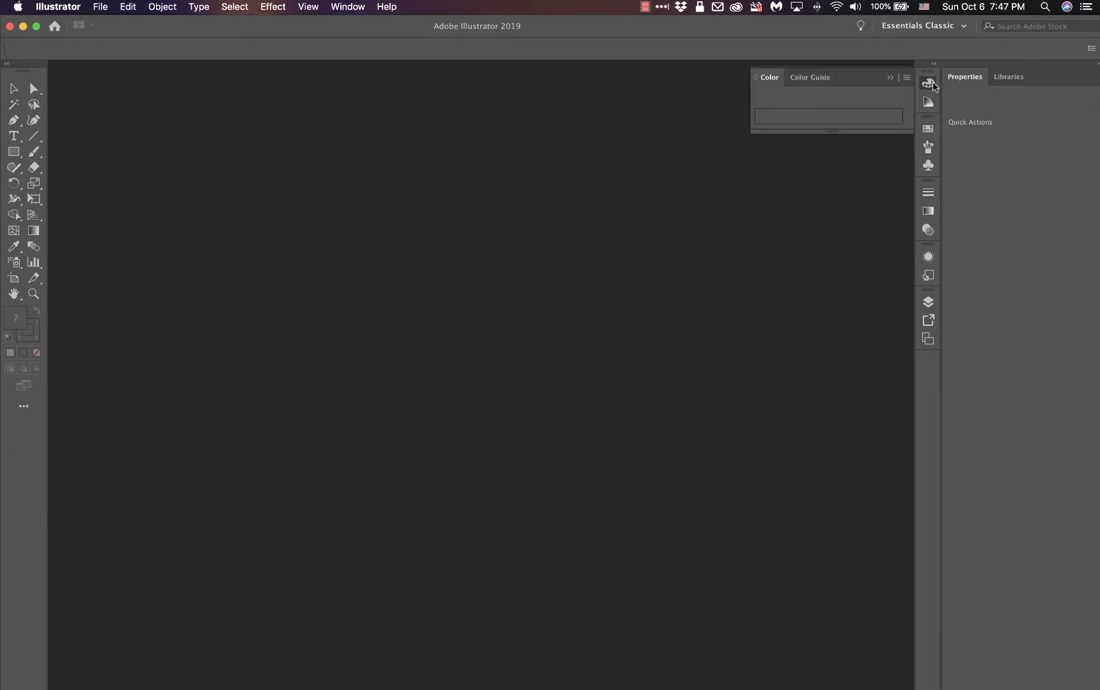
left_click(814, 79)
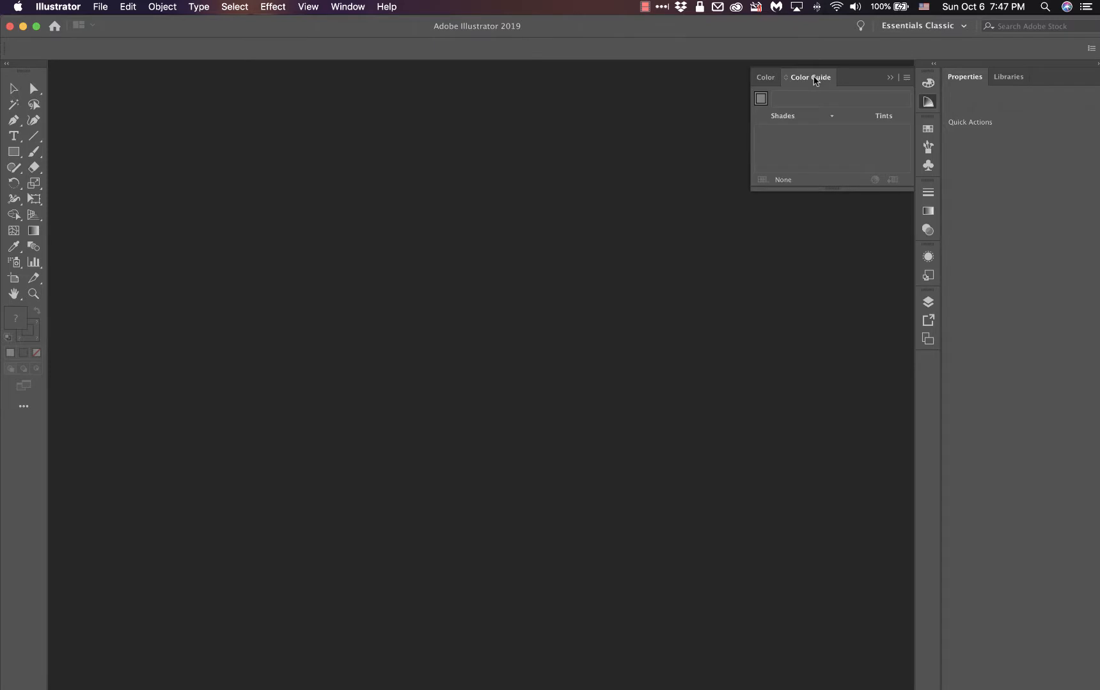
left_click(929, 130)
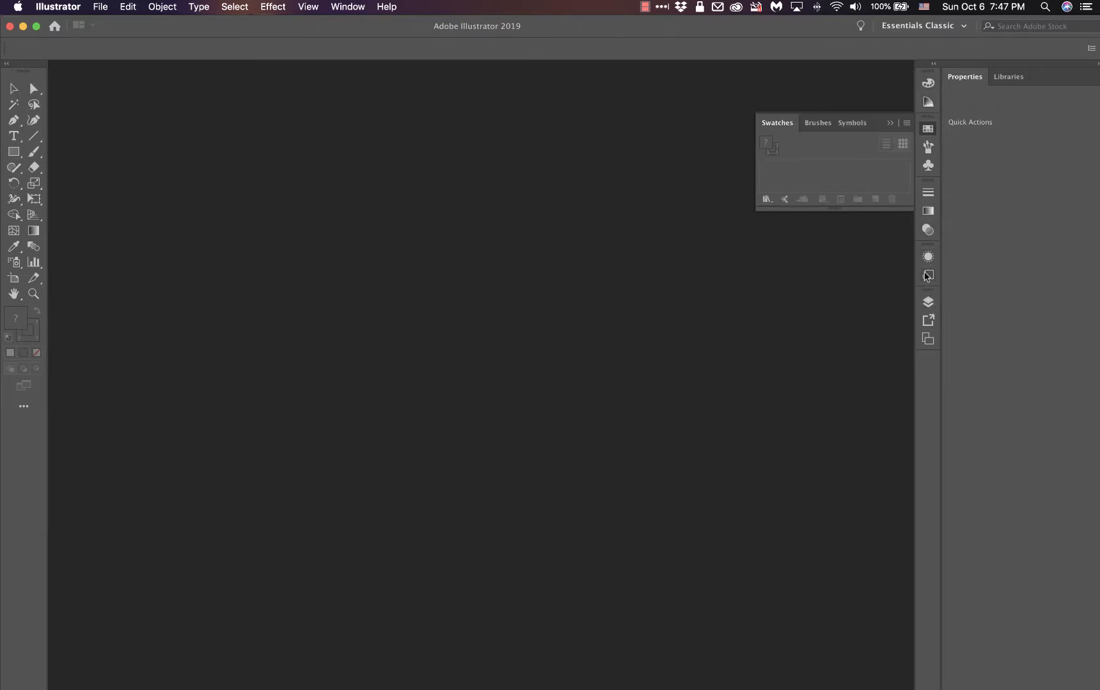
left_click(928, 276)
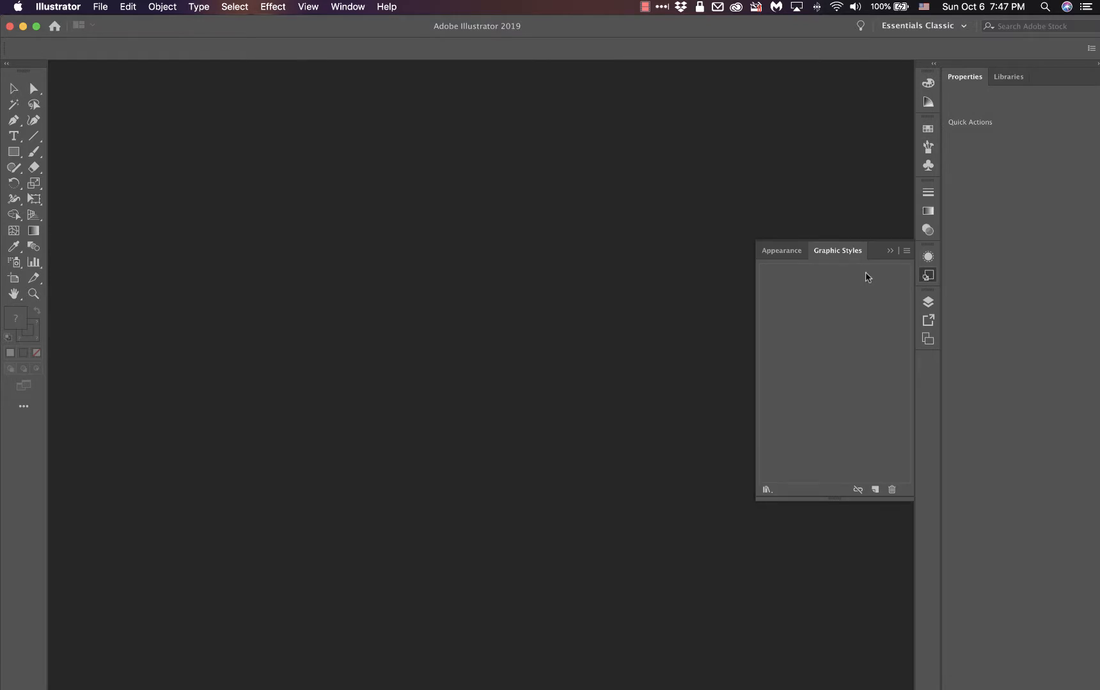
Step: Detach the Layers panel from its collapsed group and dock it beneath the Properties and Libraries group
left_click(921, 306)
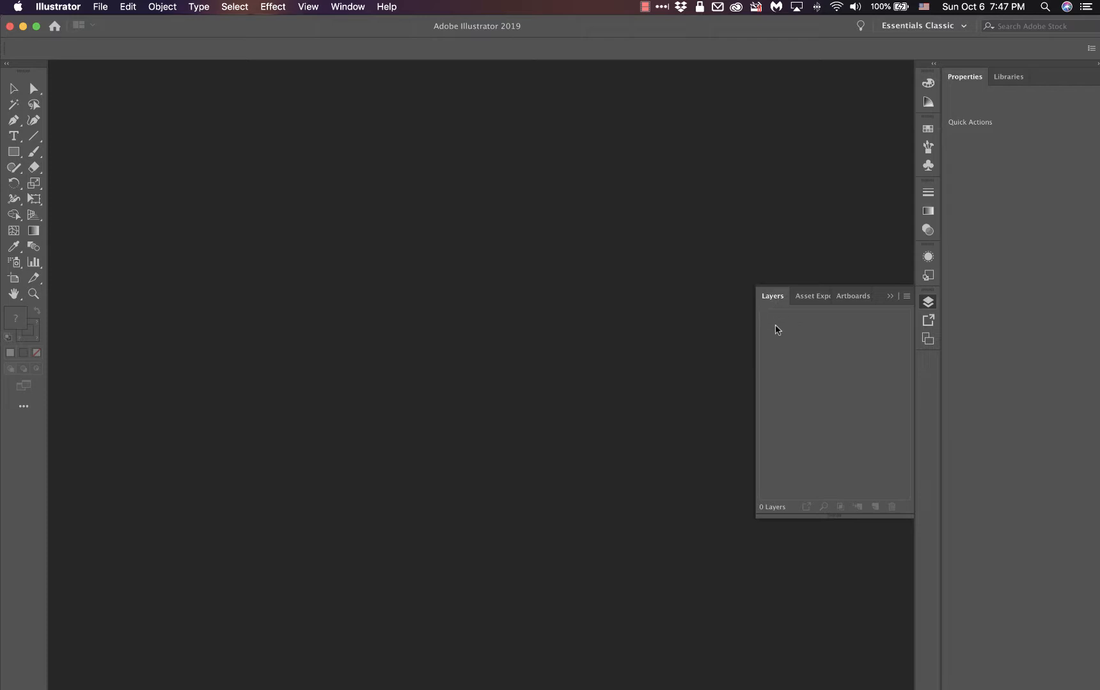
left_click_drag(772, 298, 582, 364)
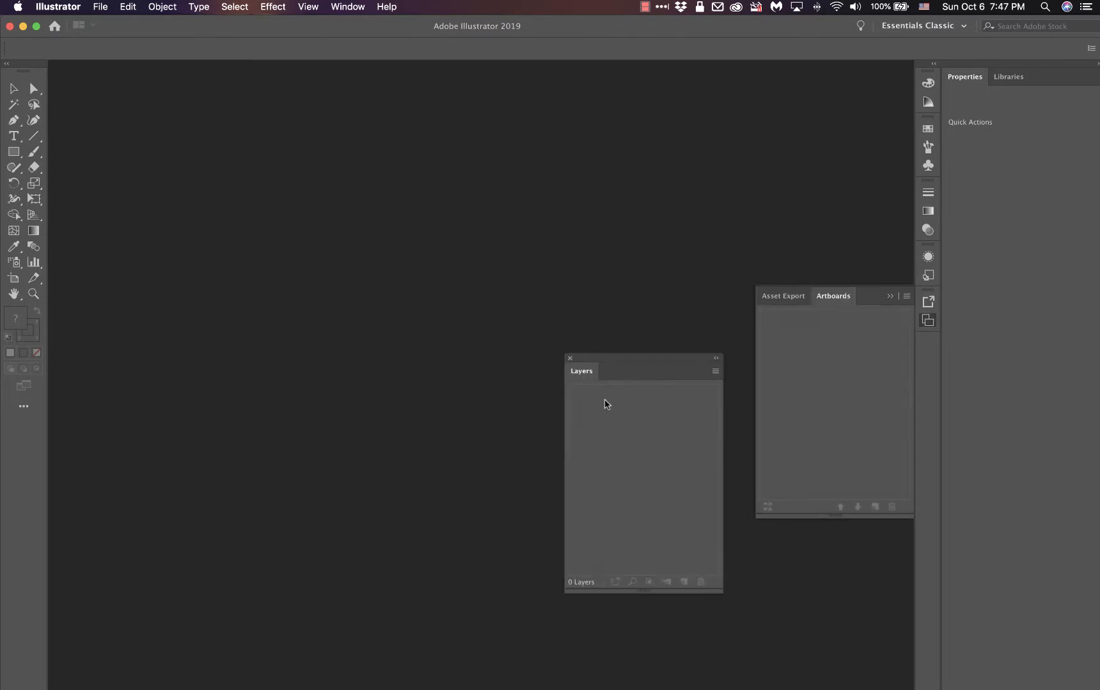
left_click(889, 298)
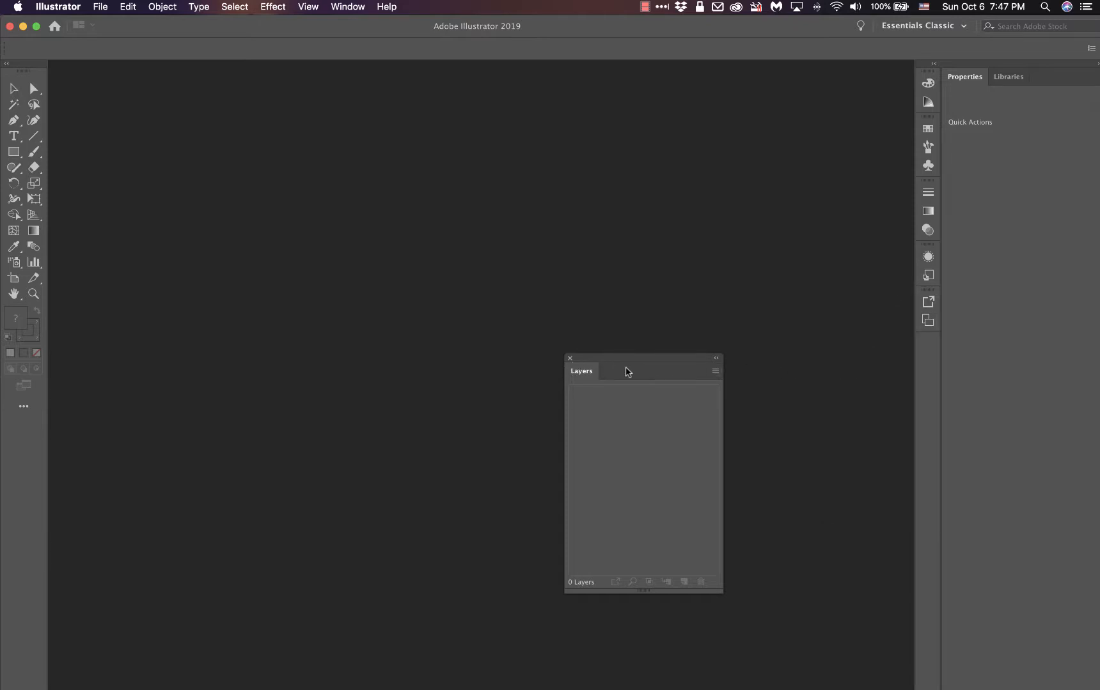
left_click_drag(633, 371, 985, 674)
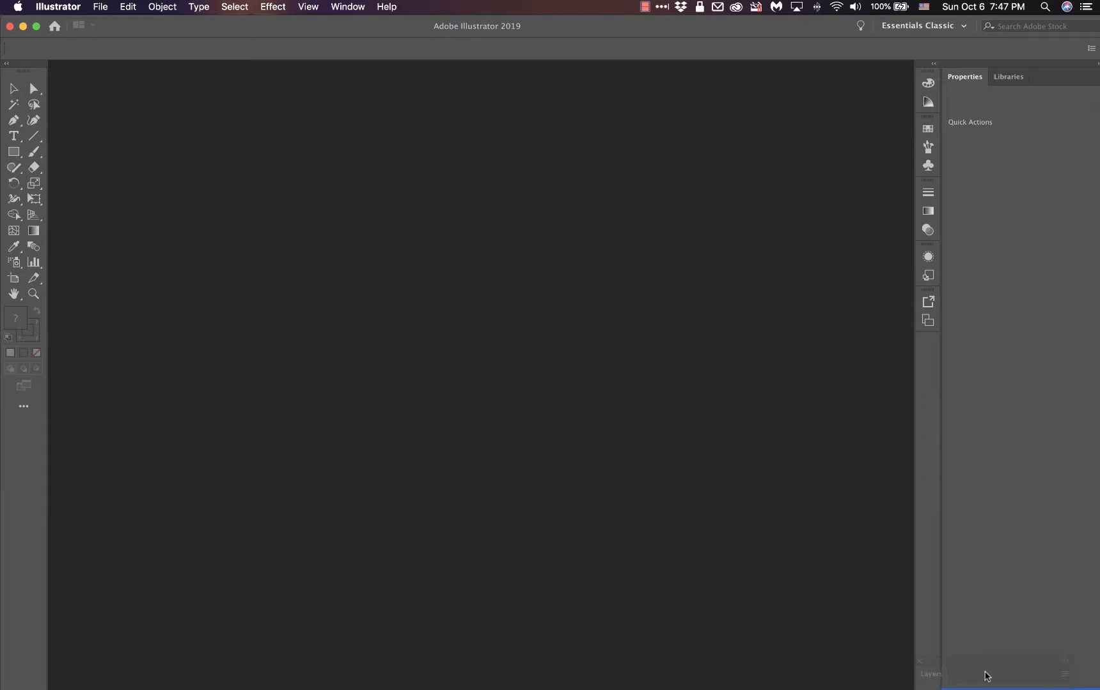
left_click_drag(986, 676, 1040, 682)
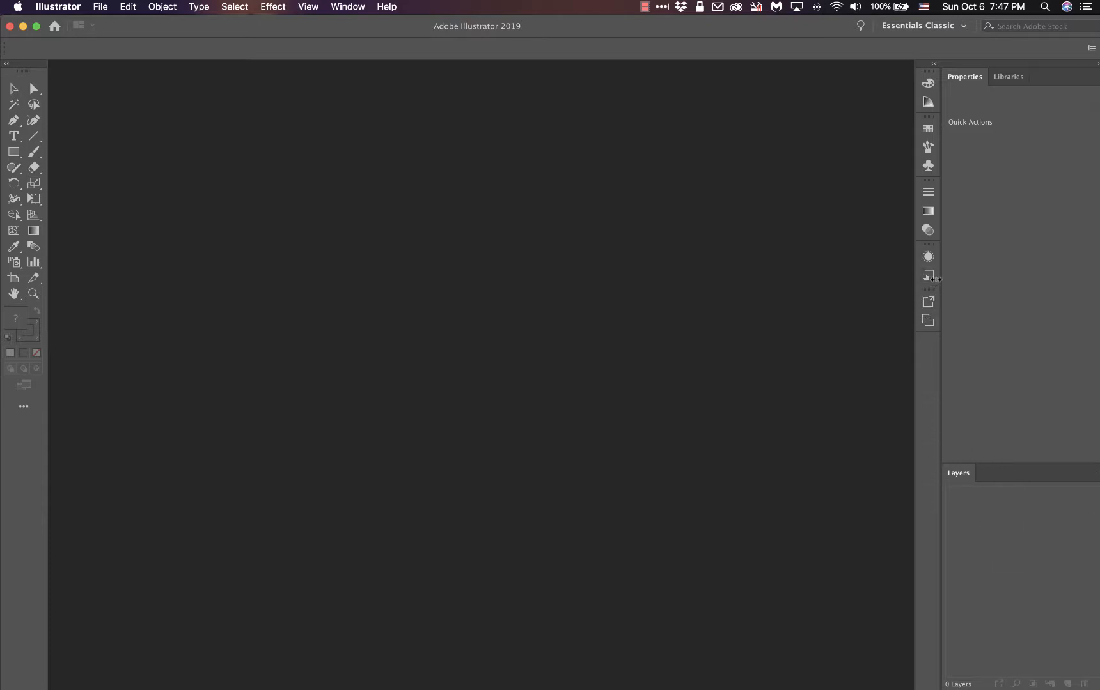
Step: Dock the Color panel above the Properties and Libraries group and increase its height
left_click(930, 84)
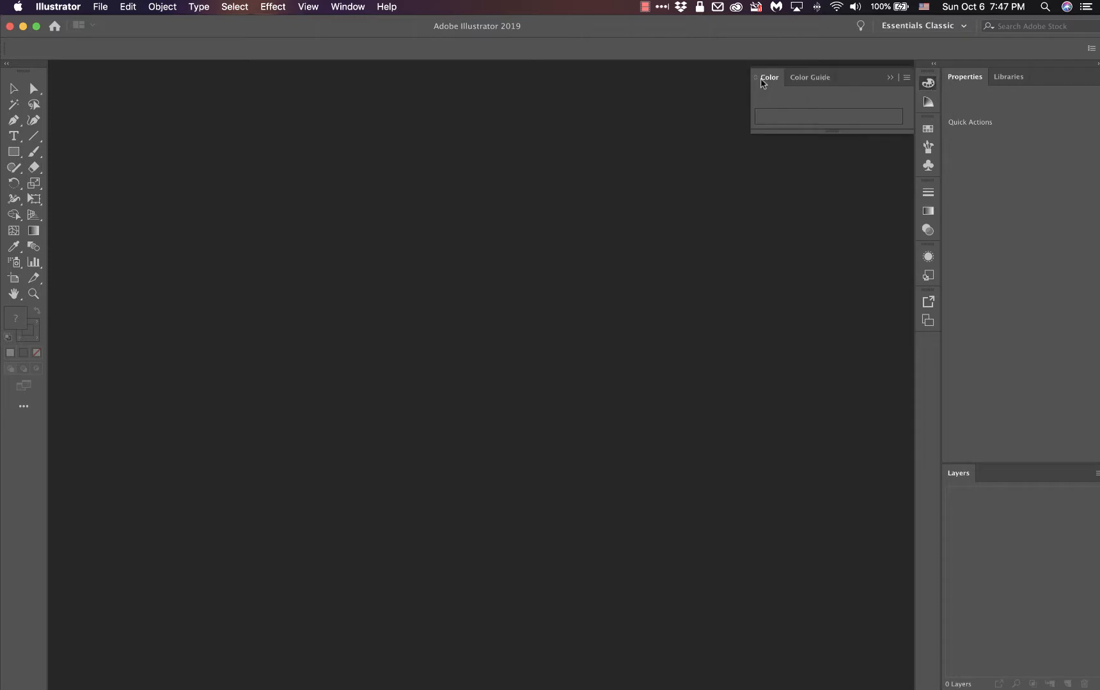
left_click_drag(767, 78, 989, 77)
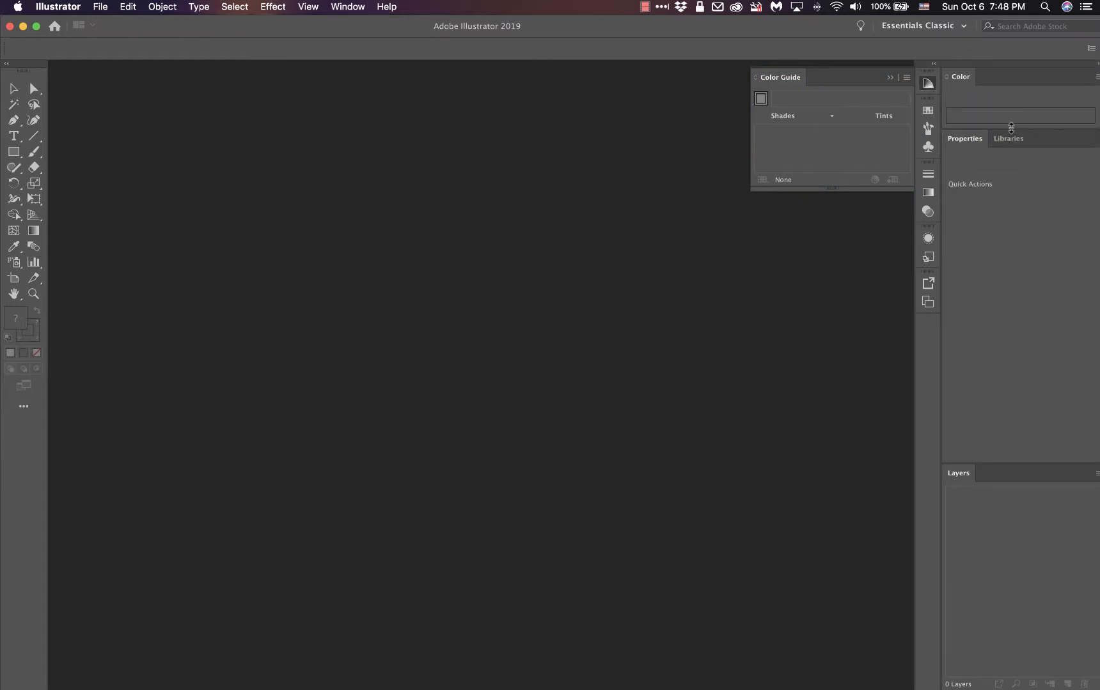
left_click_drag(1010, 127, 1006, 169)
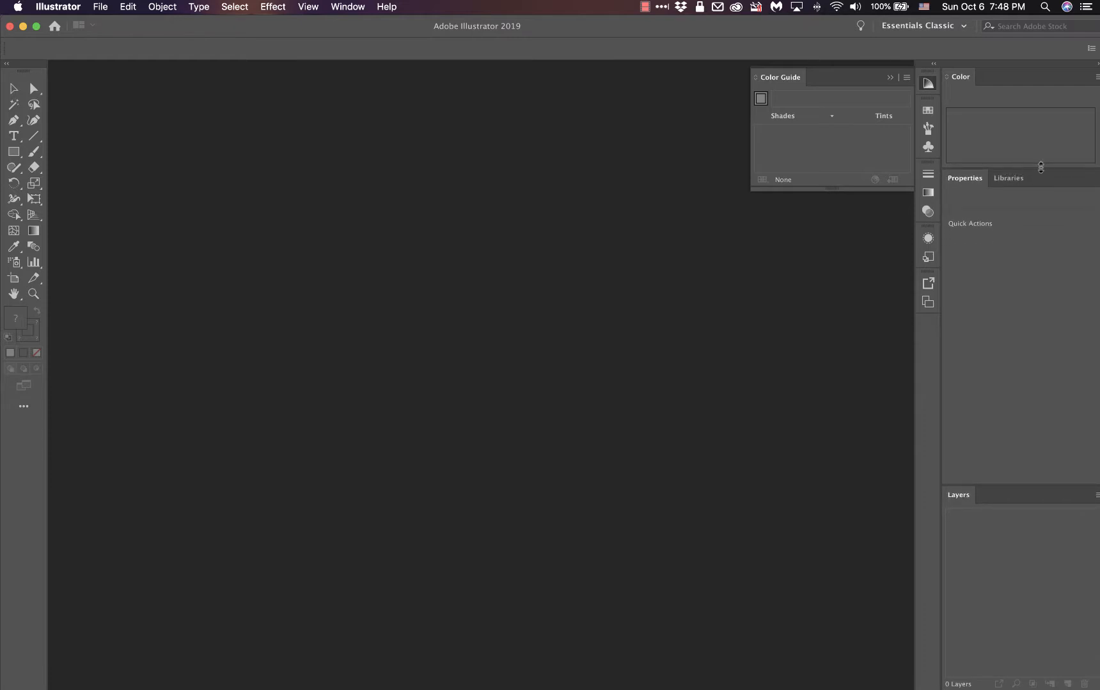
left_click_drag(1041, 168, 1022, 193)
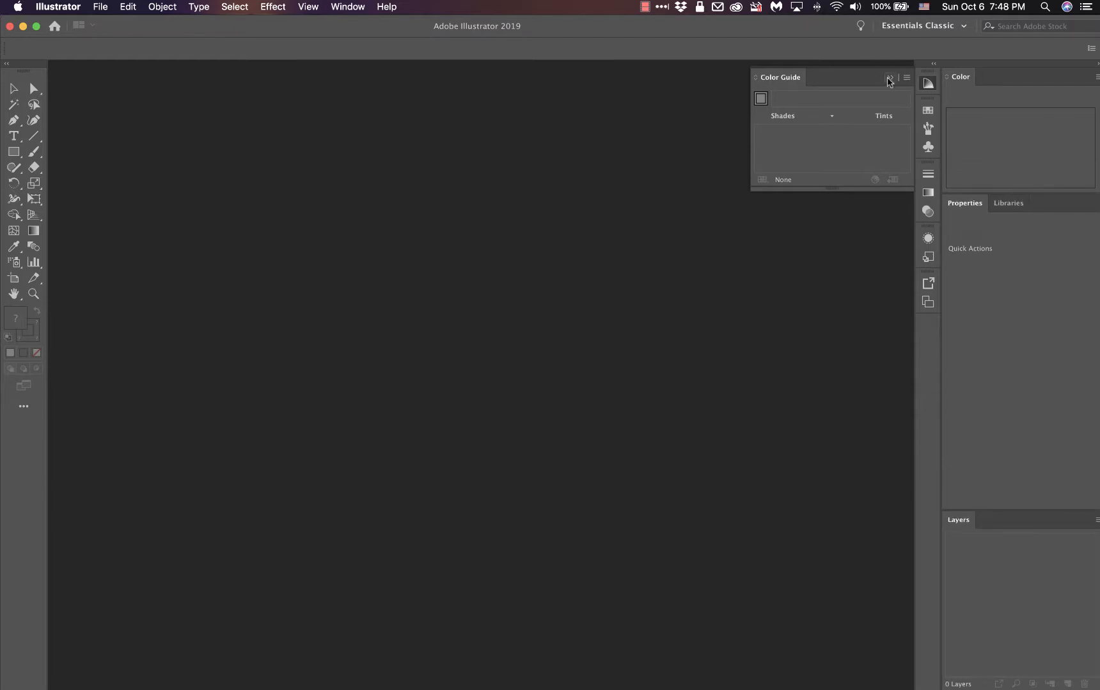
Step: Group the Color Guide with the docked Color panel, make the group taller and bring Color to the front
left_click_drag(778, 80, 993, 77)
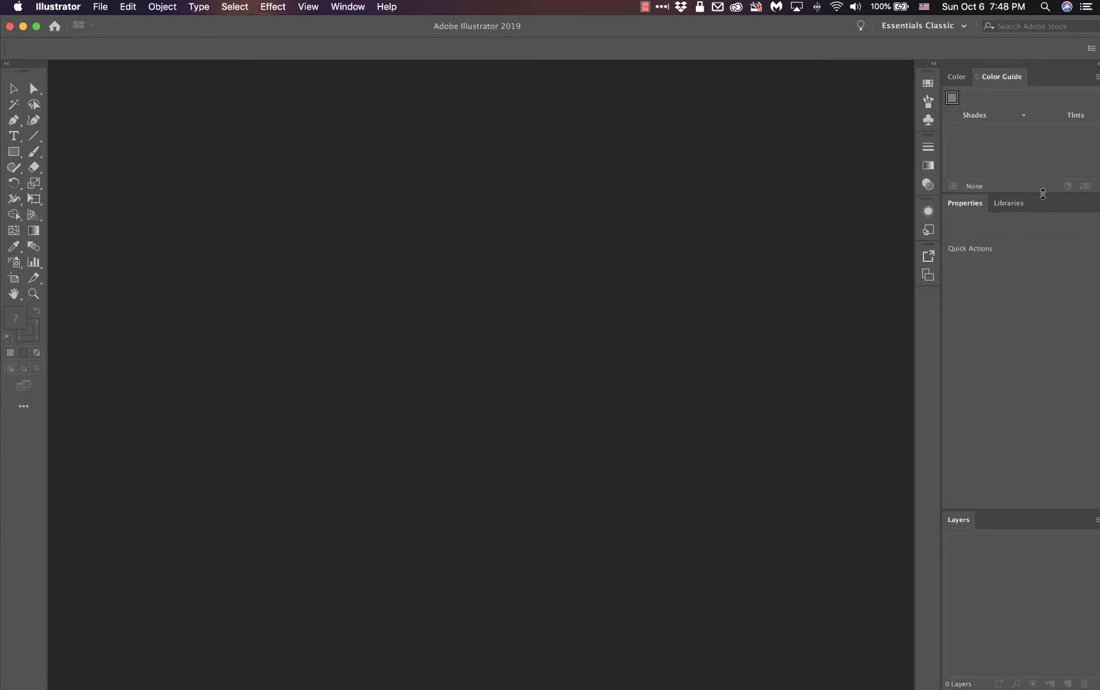
left_click_drag(1042, 194, 1042, 218)
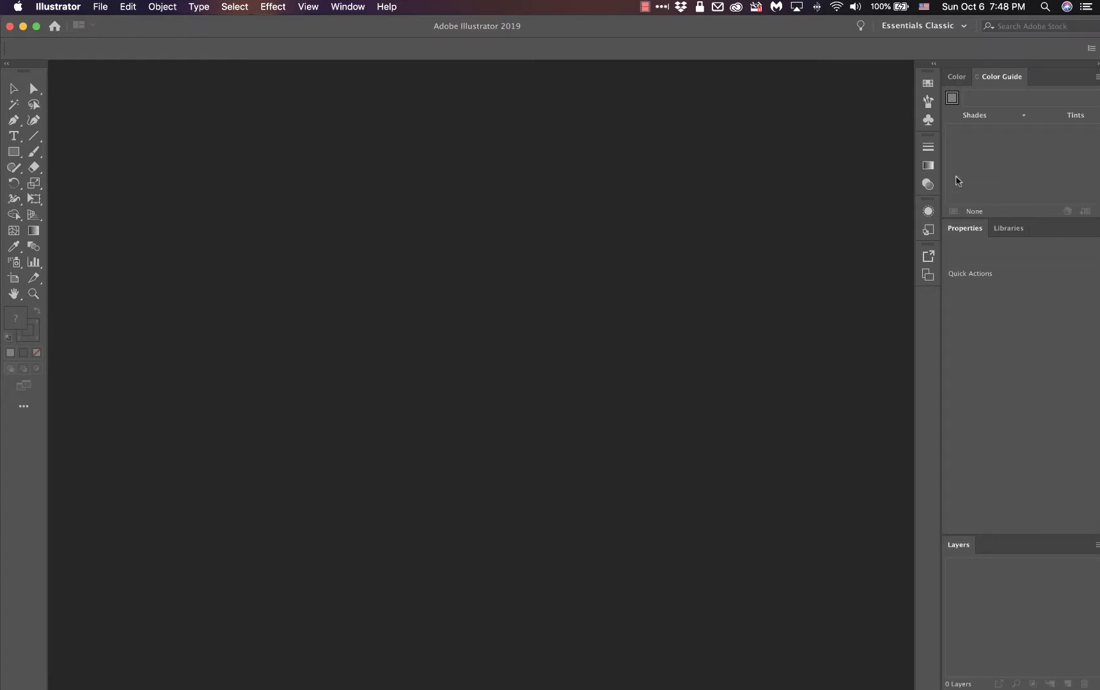
left_click(957, 77)
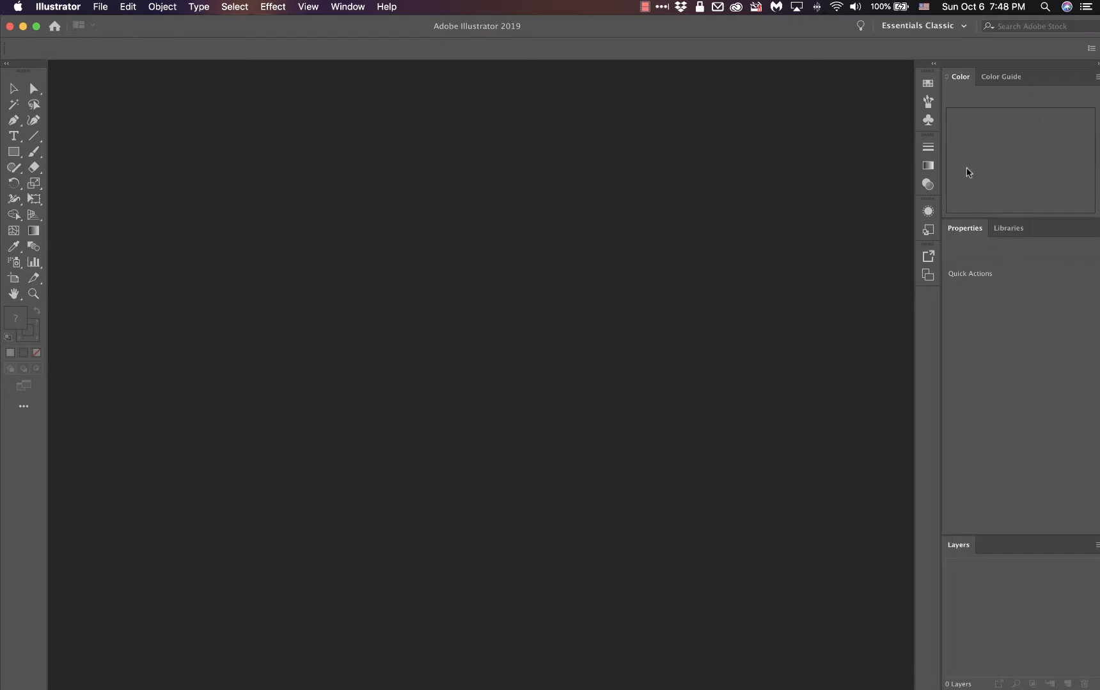
Step: View the collapsed Swatches panel group and look over the full list of available panels
left_click(926, 85)
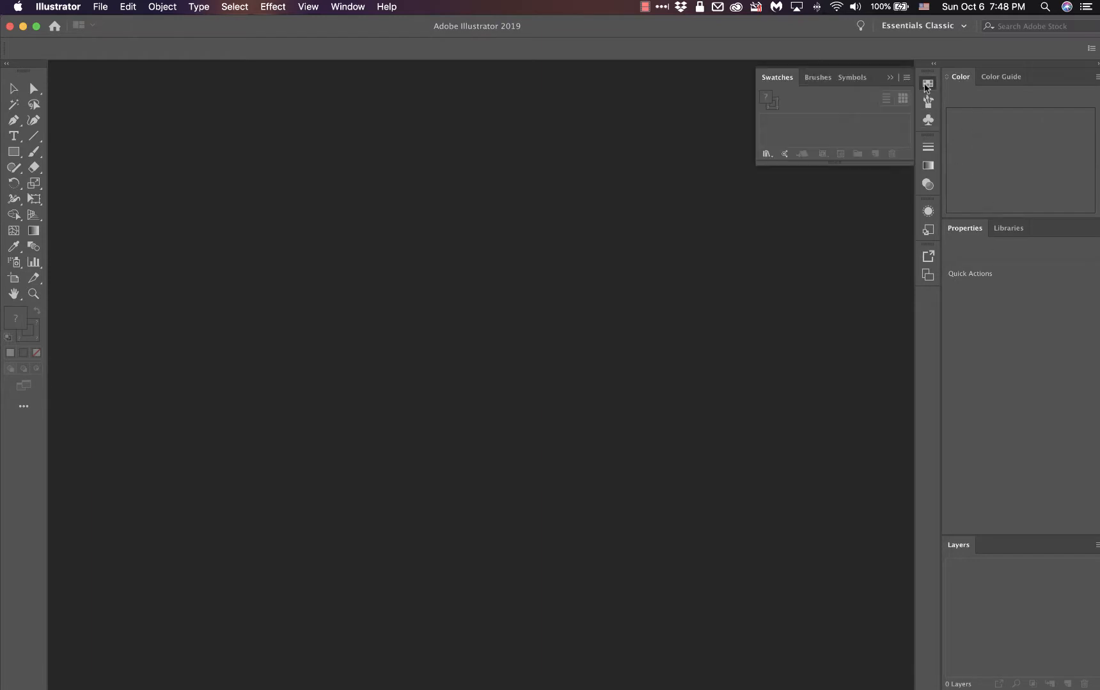
left_click(927, 85)
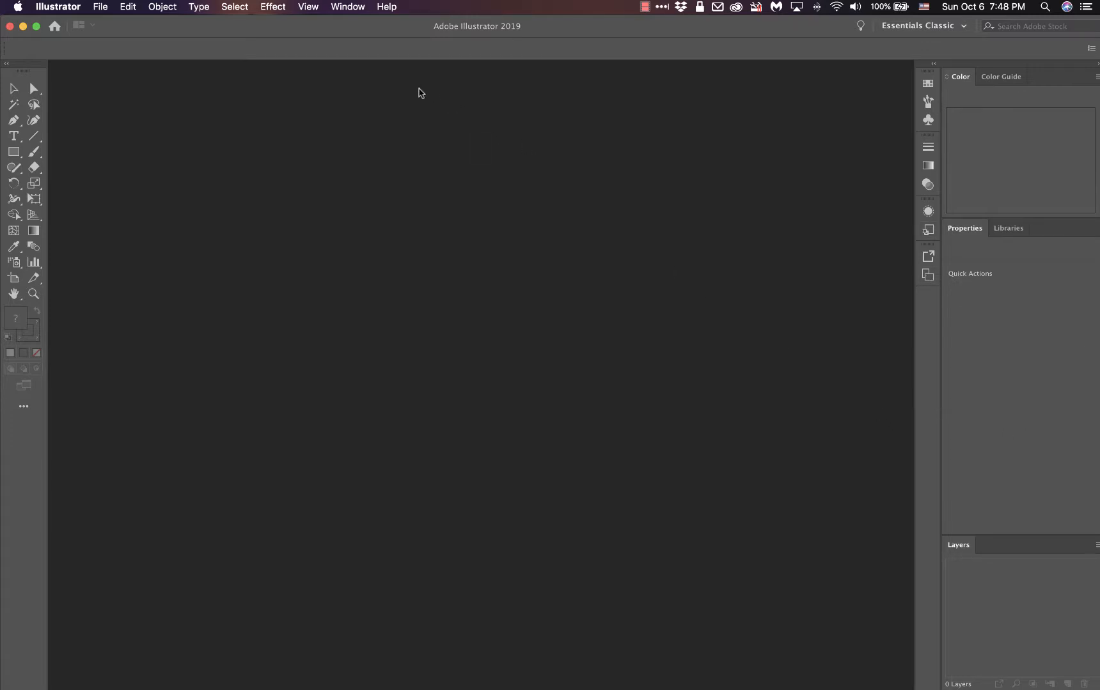
left_click(349, 8)
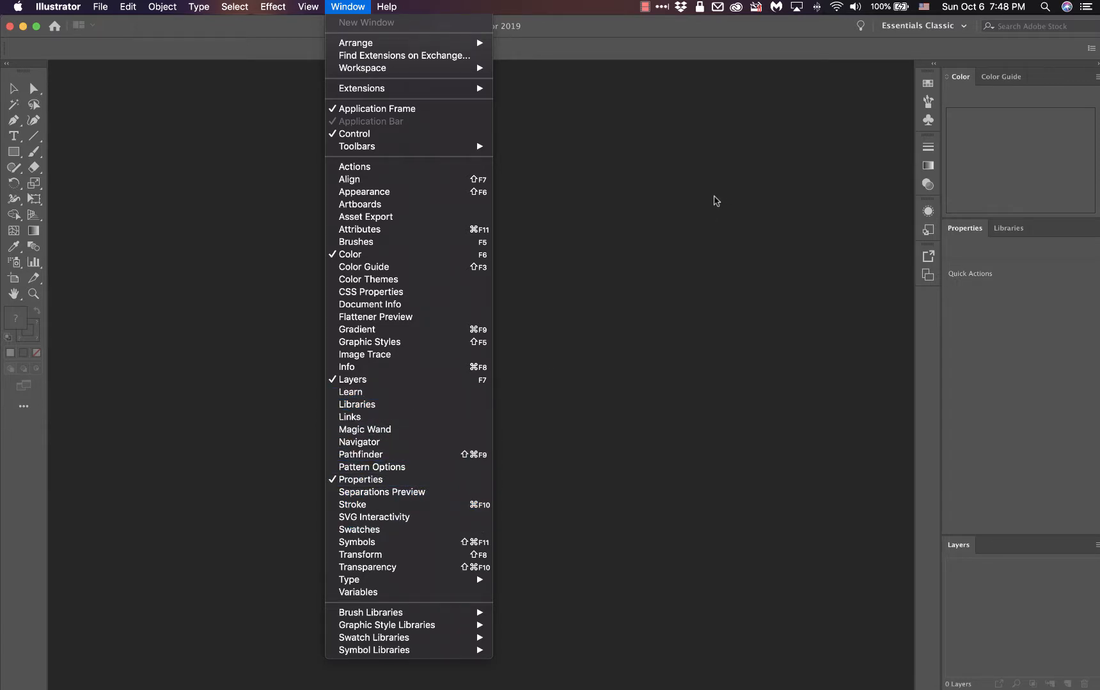
left_click(716, 200)
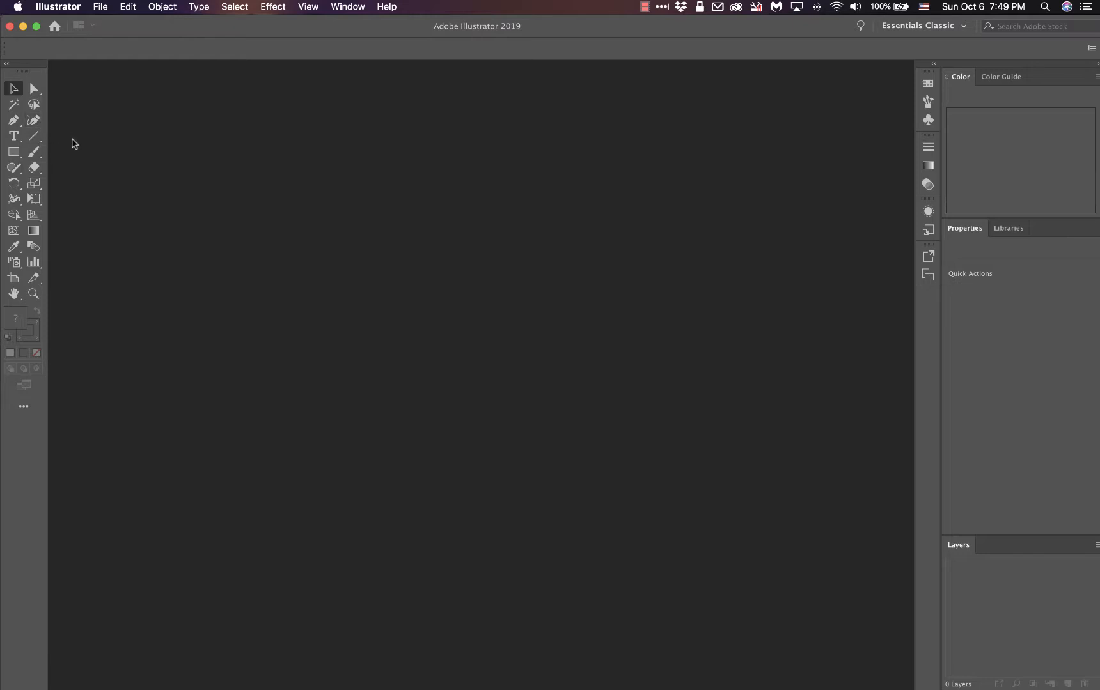
Step: Reveal the hidden tools grouped under the Paintbrush and Direct Selection tools, leaving Direct Selection active
left_click(36, 120)
left_click(35, 153)
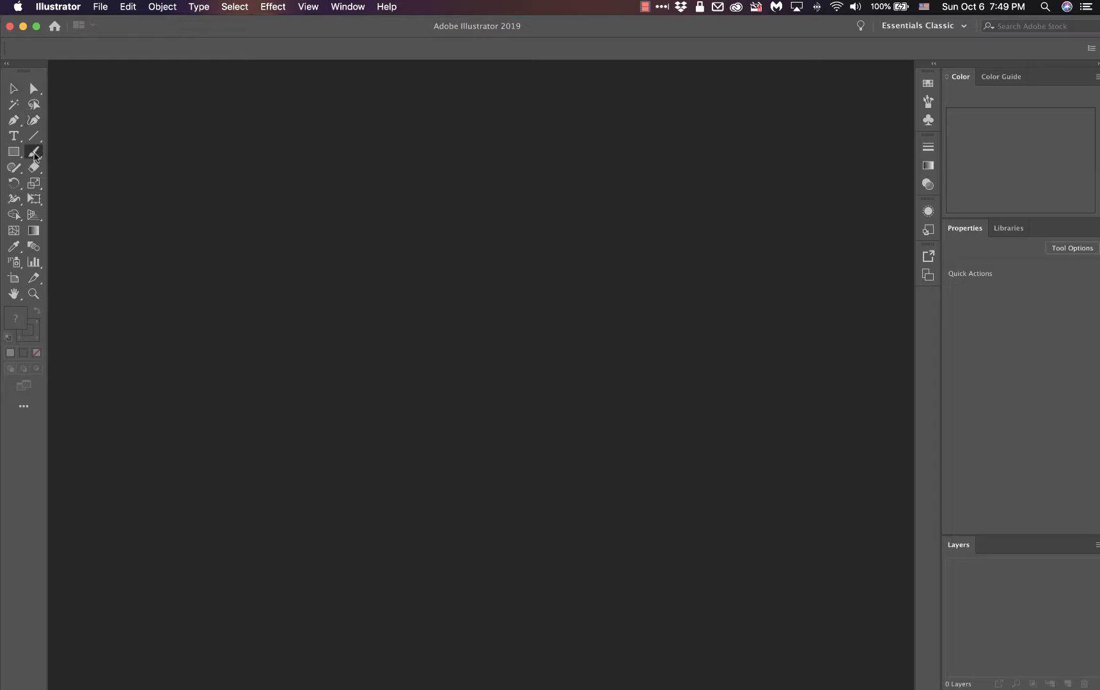
left_click(96, 127)
left_click(32, 91)
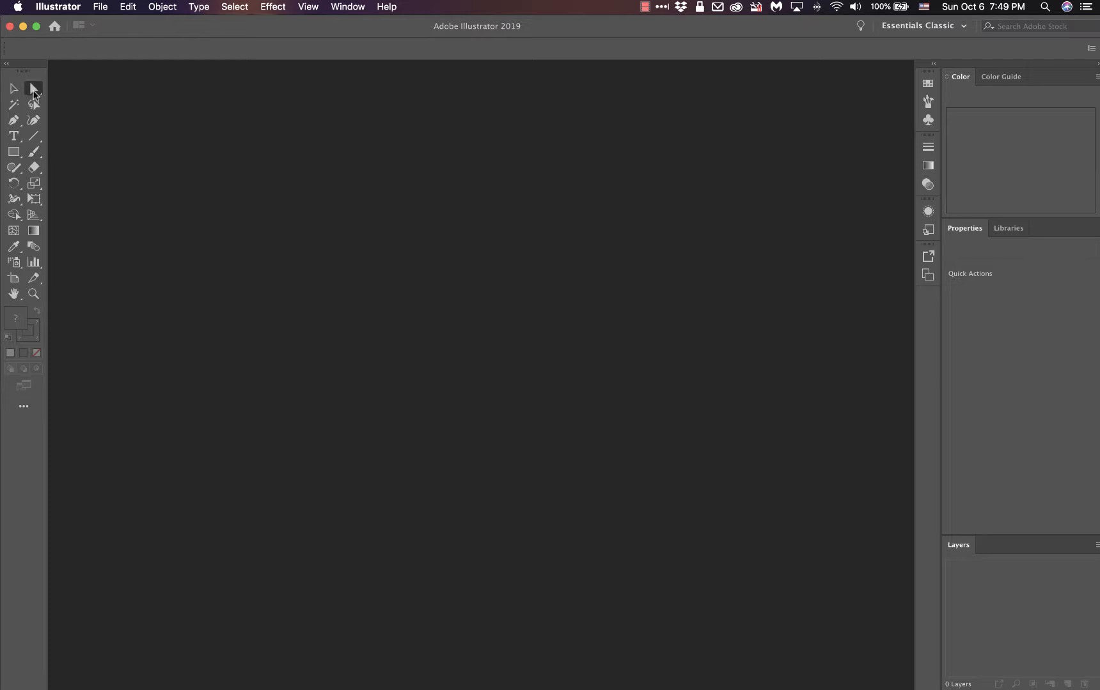
left_click(32, 91)
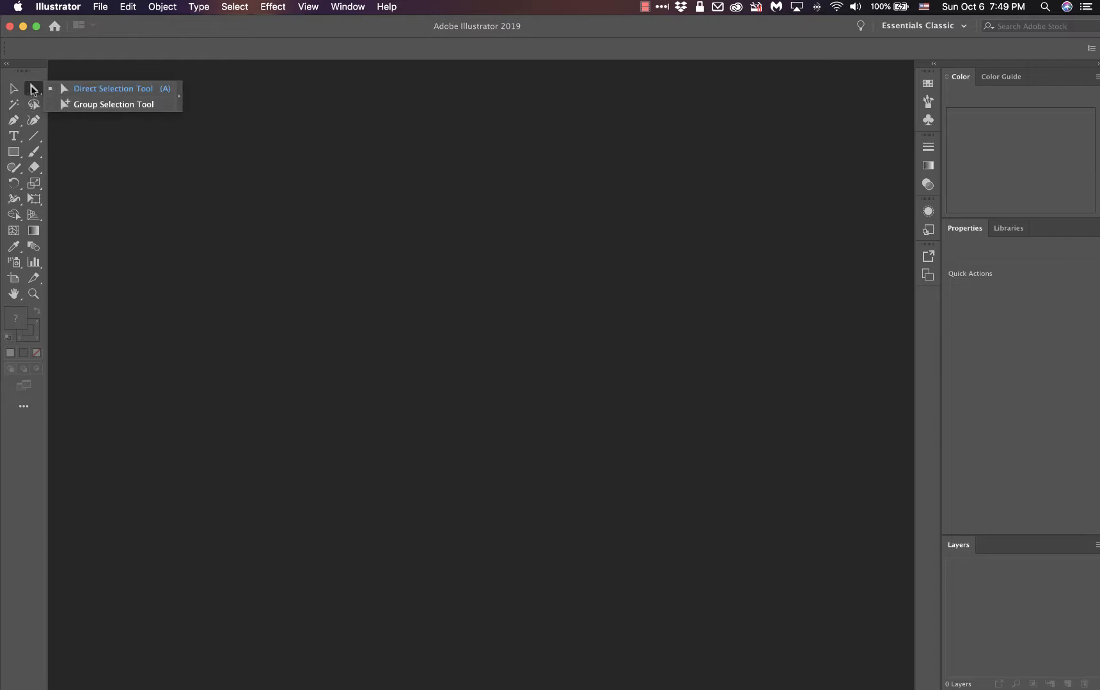
left_click(32, 91)
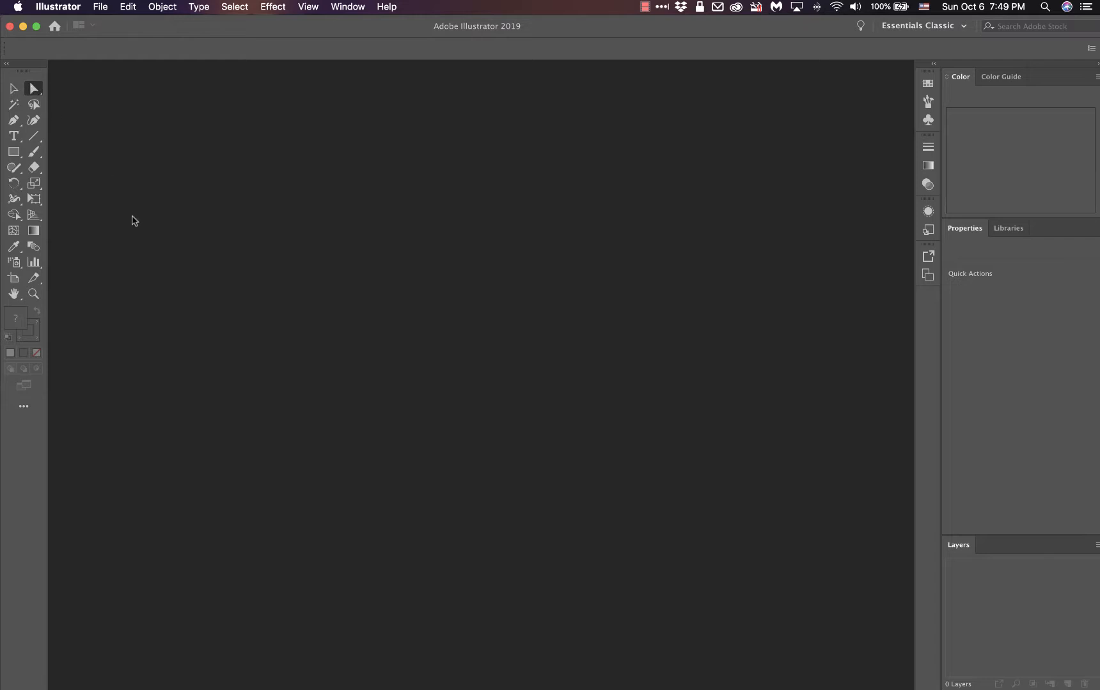
Step: View the All Tools drawer briefly, and toggle the toolbar between one and two columns, ending on two columns
left_click(24, 407)
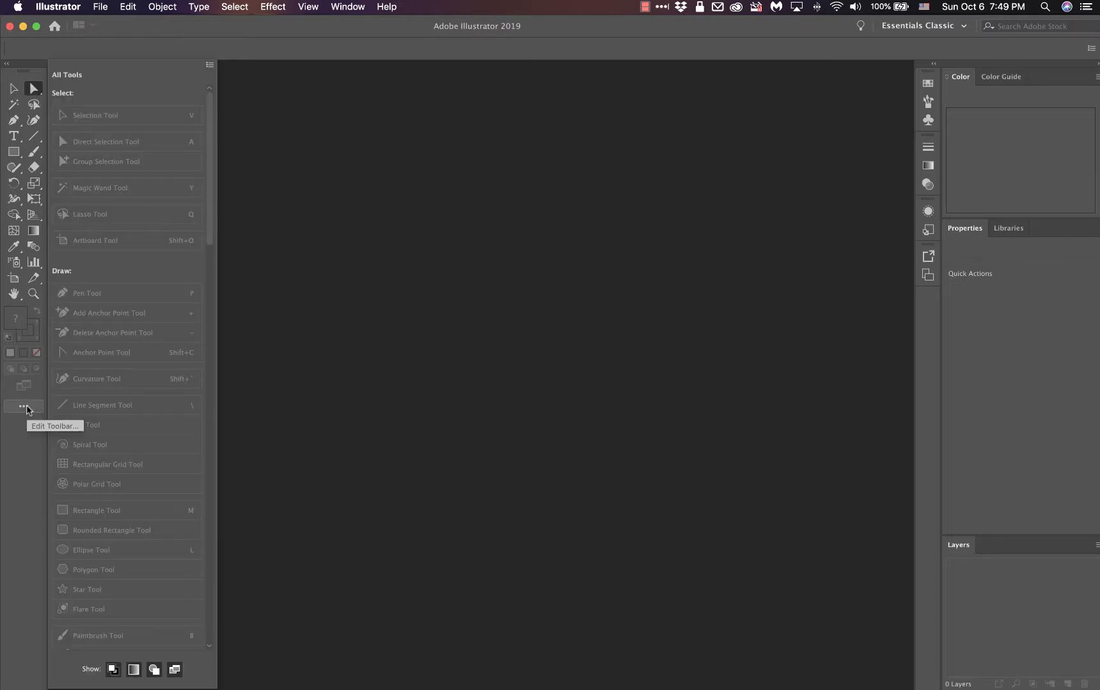
left_click(25, 408)
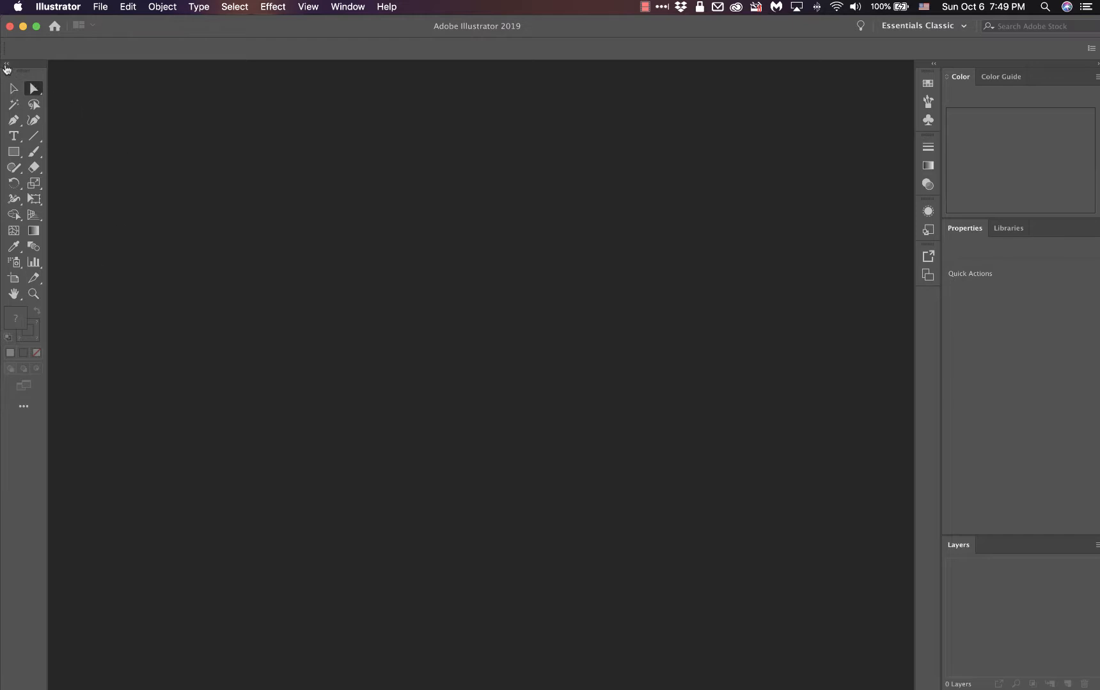
left_click(6, 65)
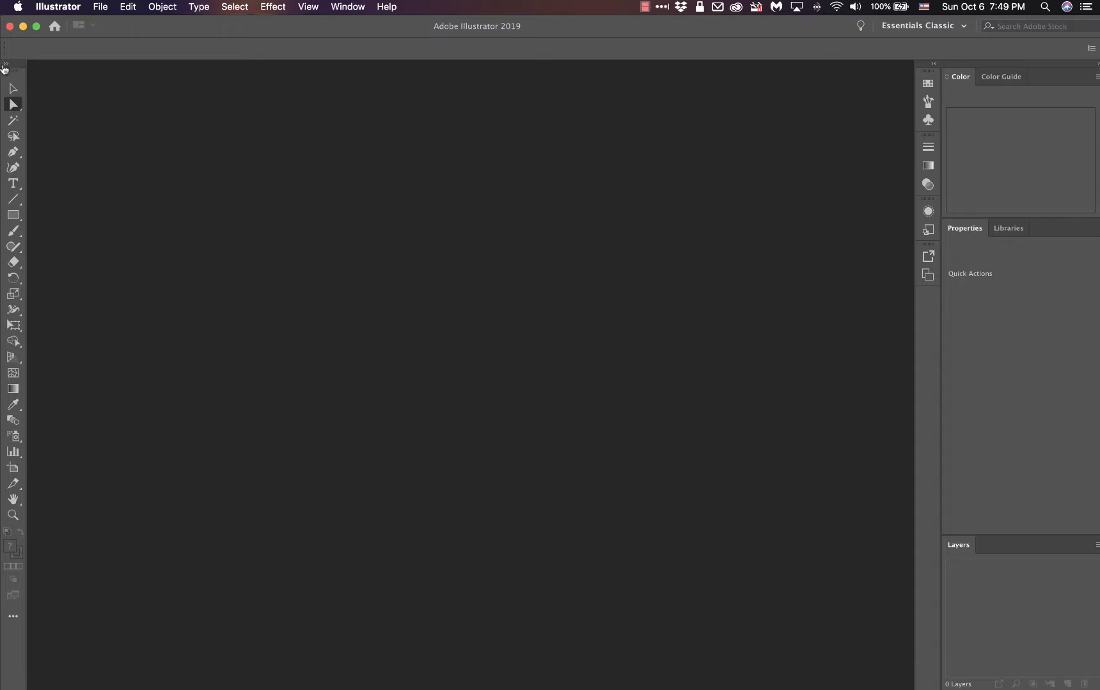
left_click(6, 64)
left_click(6, 64)
left_click(5, 65)
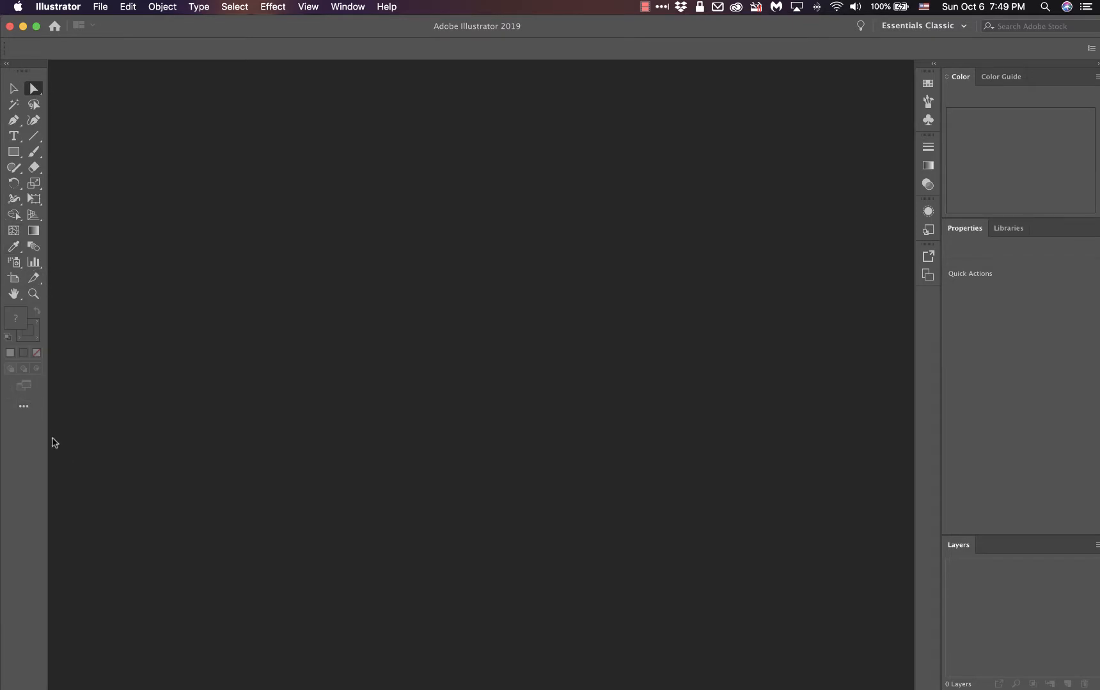
Step: Look through the complete list of tools in the All Tools drawer, and close it
left_click(23, 408)
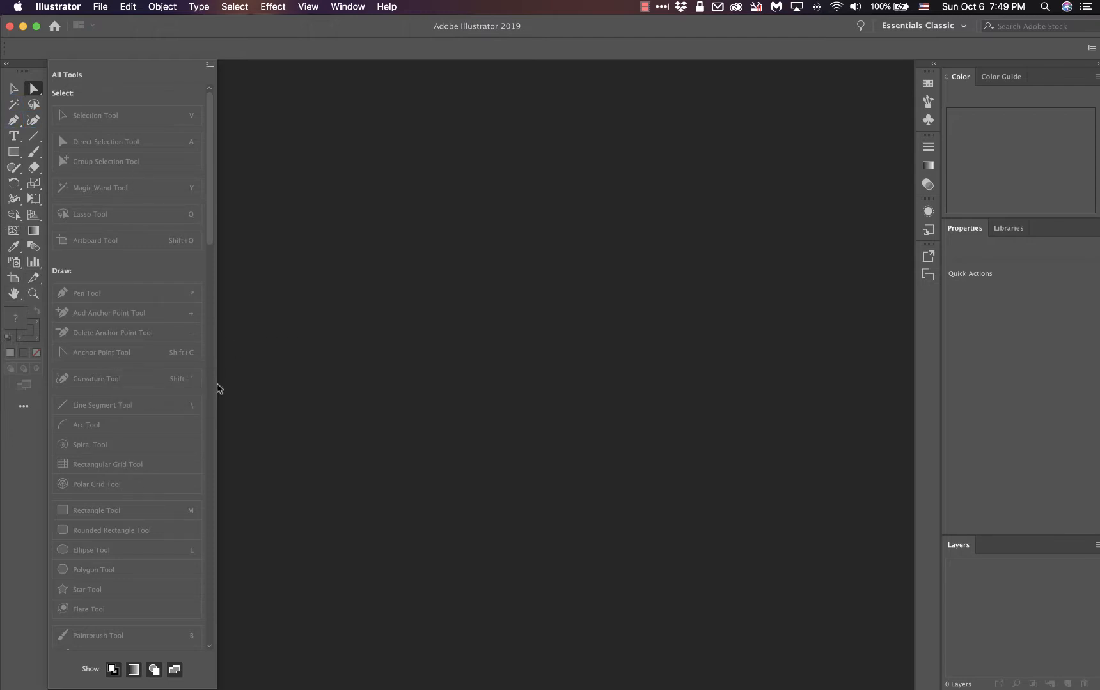
scroll(115, 381, "down", 10)
scroll(116, 380, "up", 10)
left_click(31, 430)
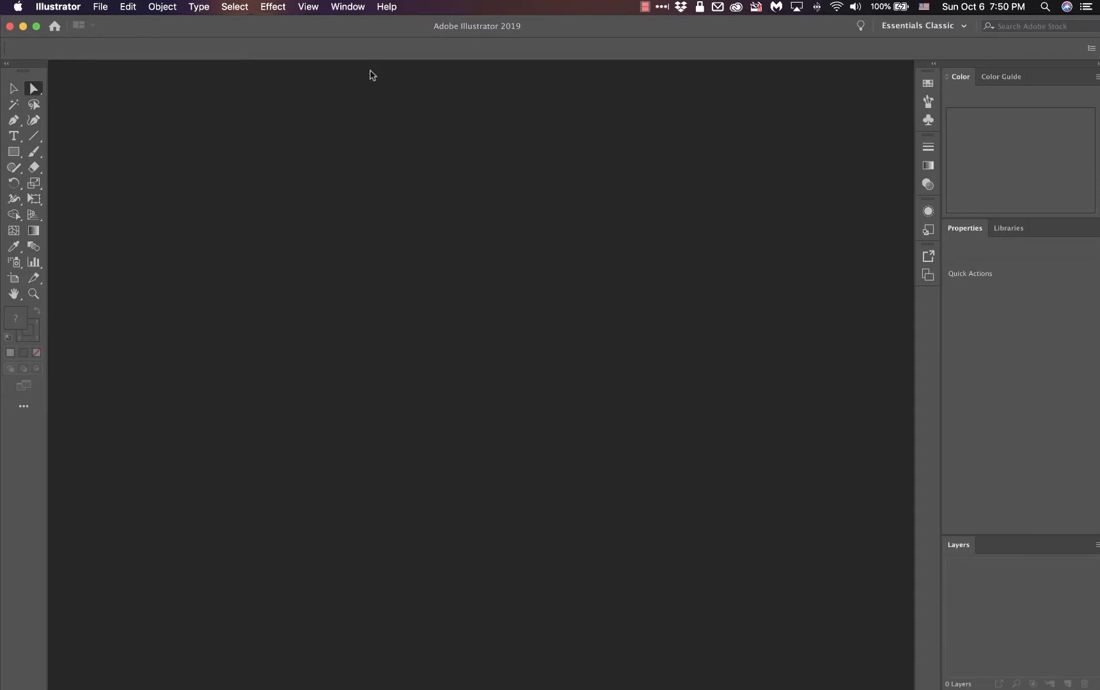
Step: Open the New Workspace dialog to view its naming option, and close it without creating a workspace
left_click(352, 7)
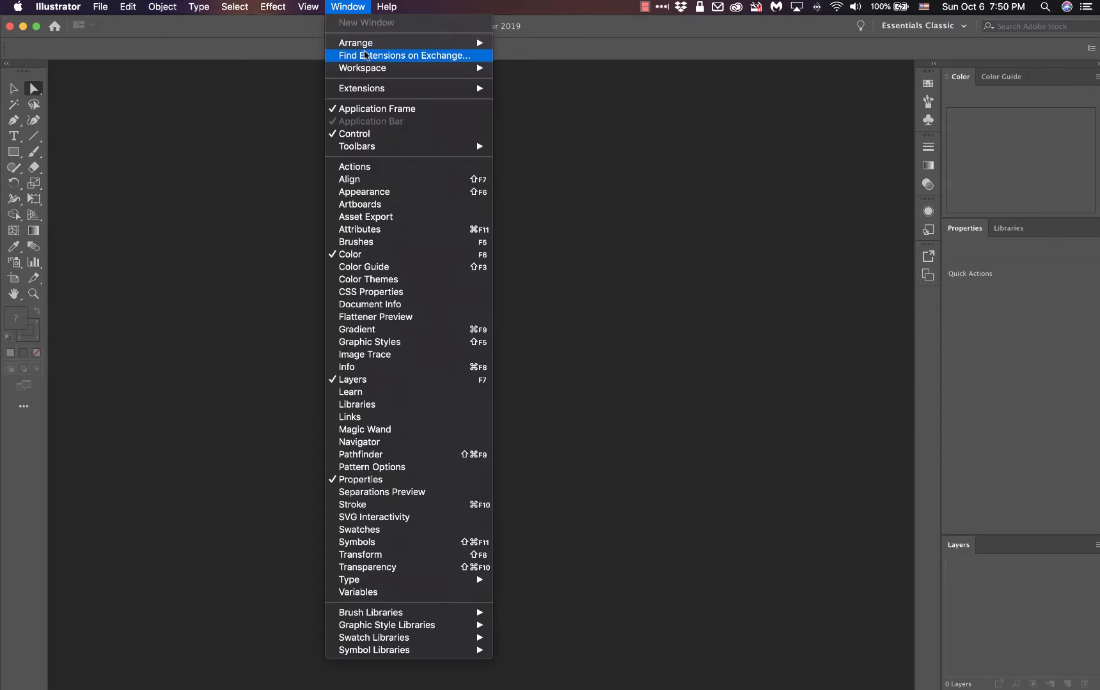
left_click(351, 8)
left_click(350, 7)
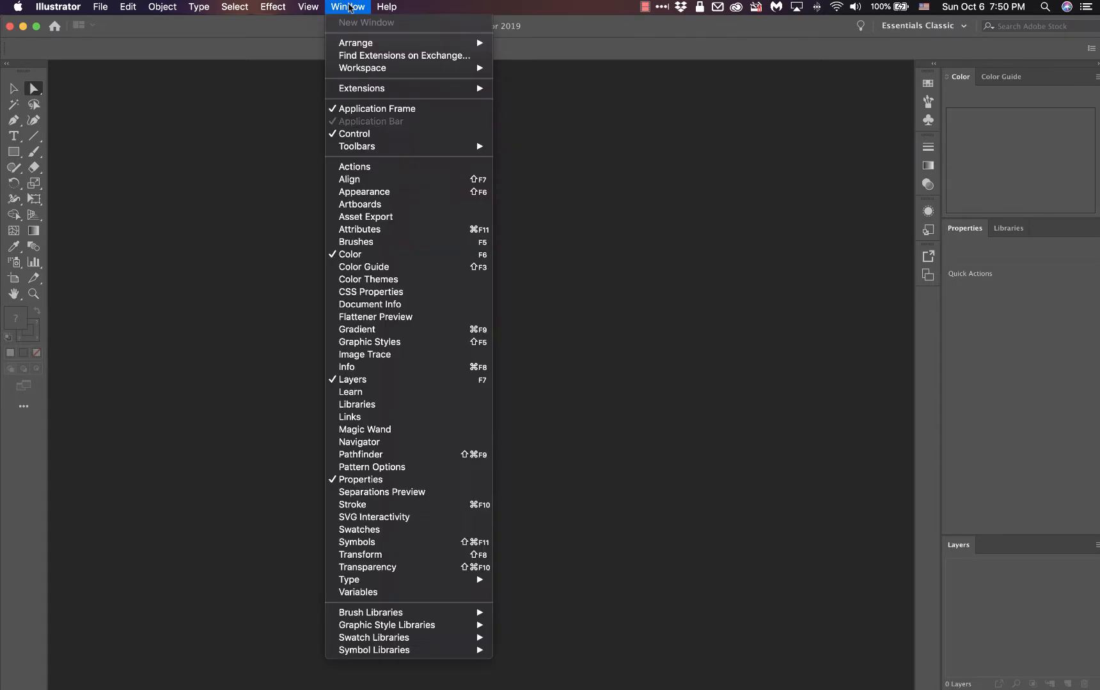
mouse_move(366, 69)
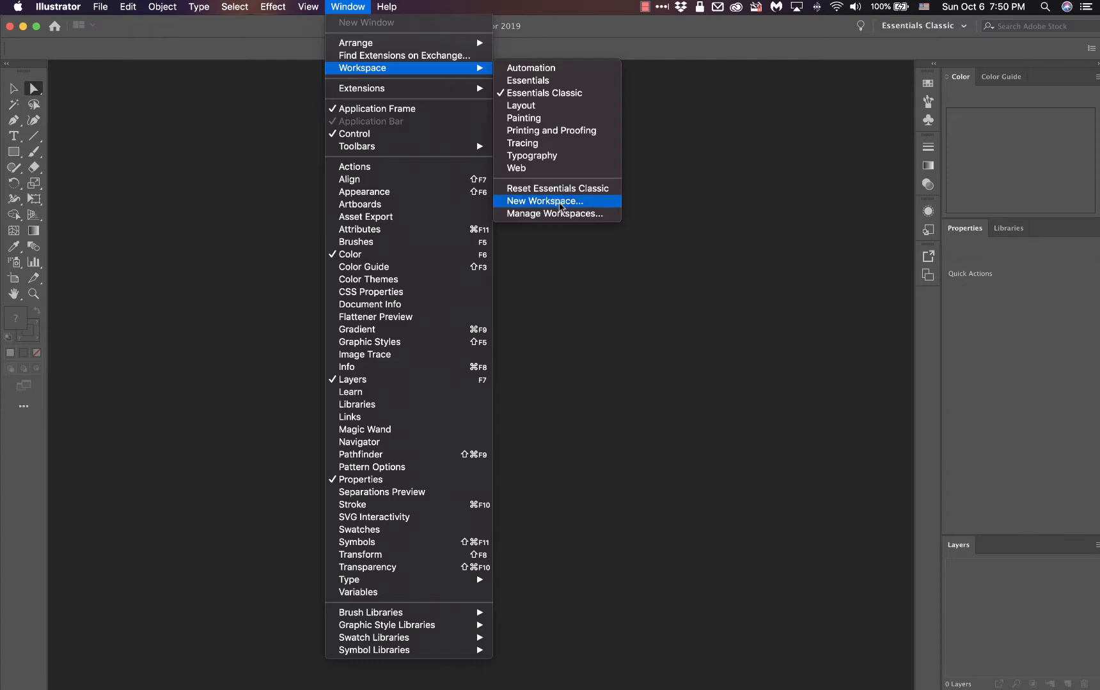
left_click(559, 207)
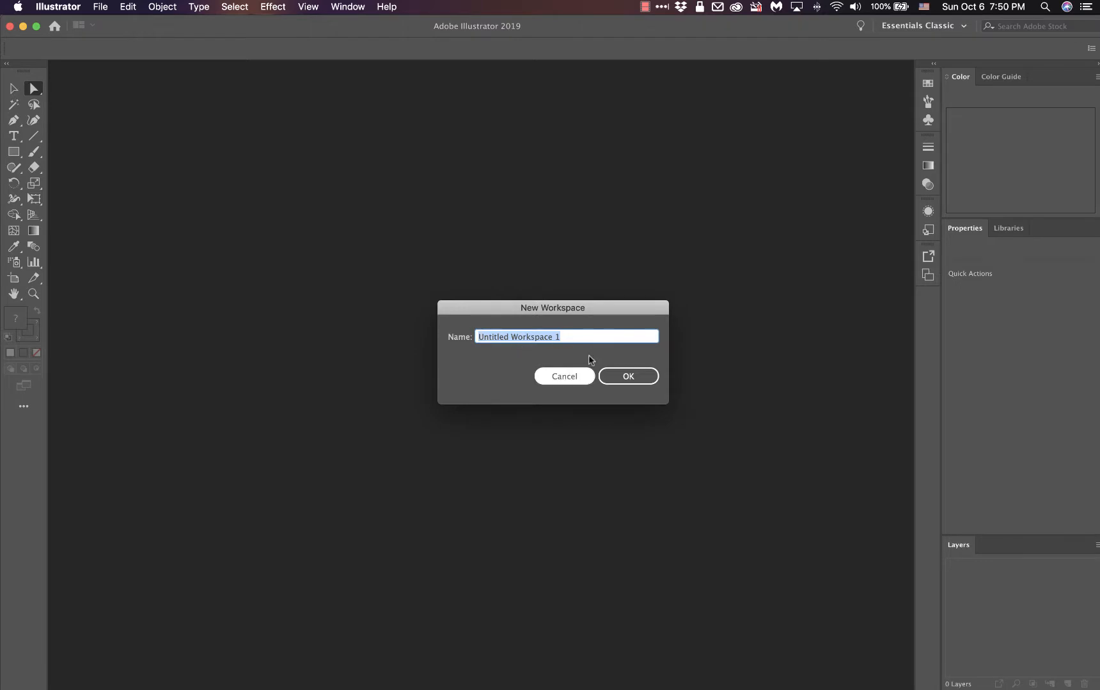
left_click(563, 377)
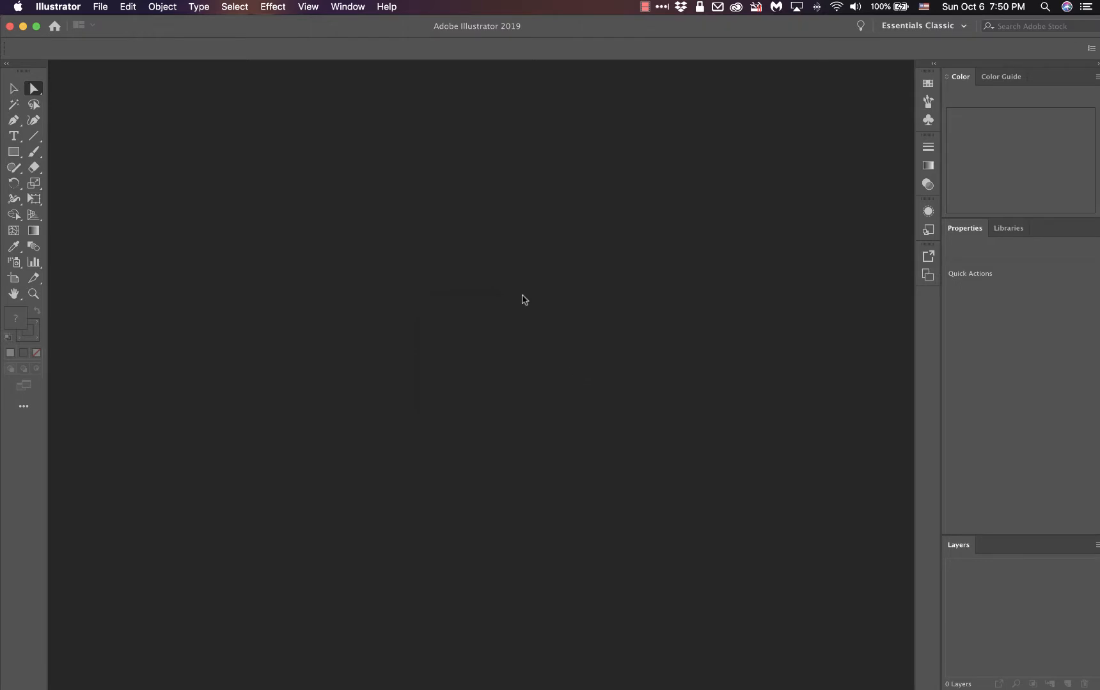
Step: Examine the list of available workspaces and its options for resetting, creating and managing them
left_click(350, 11)
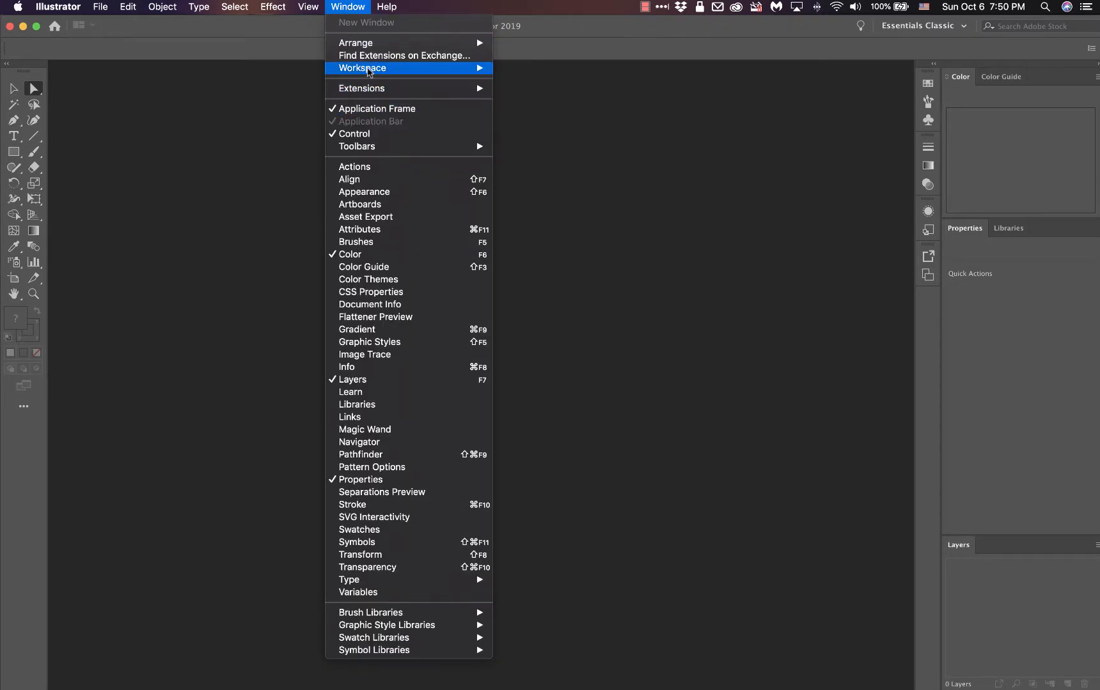
left_click(884, 42)
left_click(966, 24)
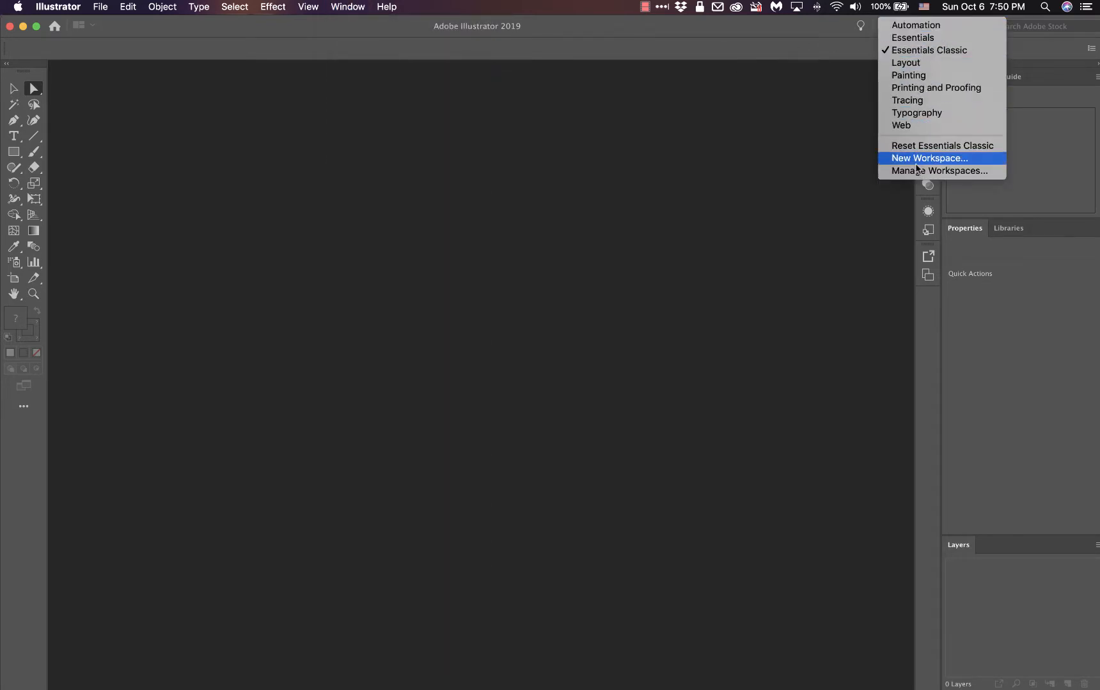
left_click(843, 103)
left_click(932, 31)
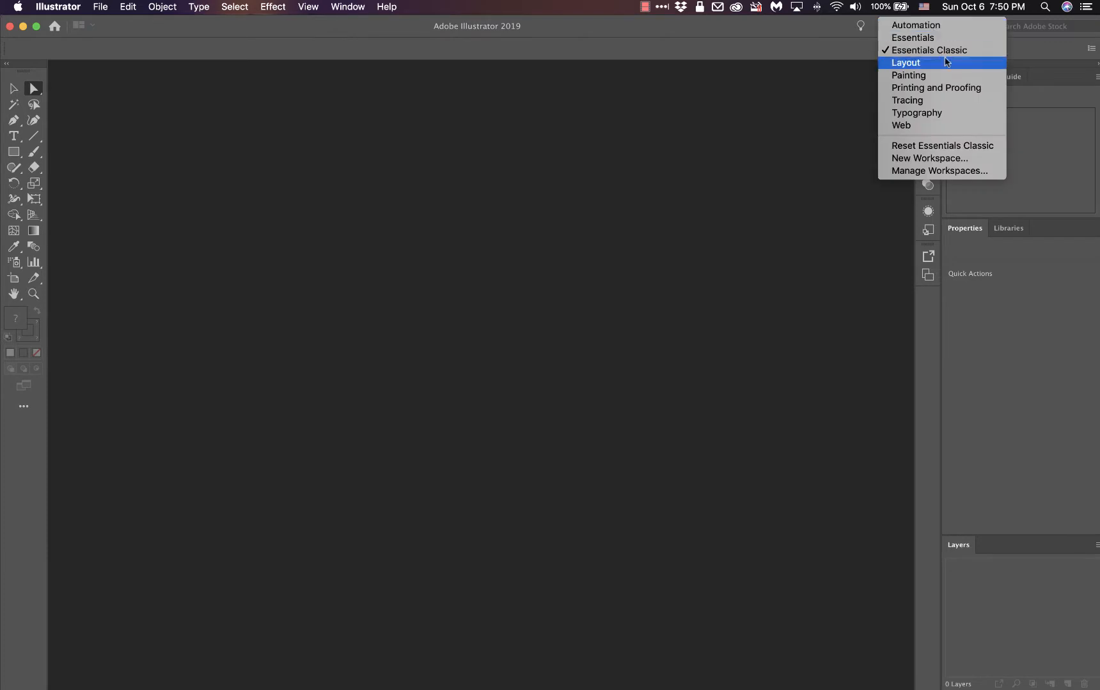
left_click(843, 153)
left_click(927, 27)
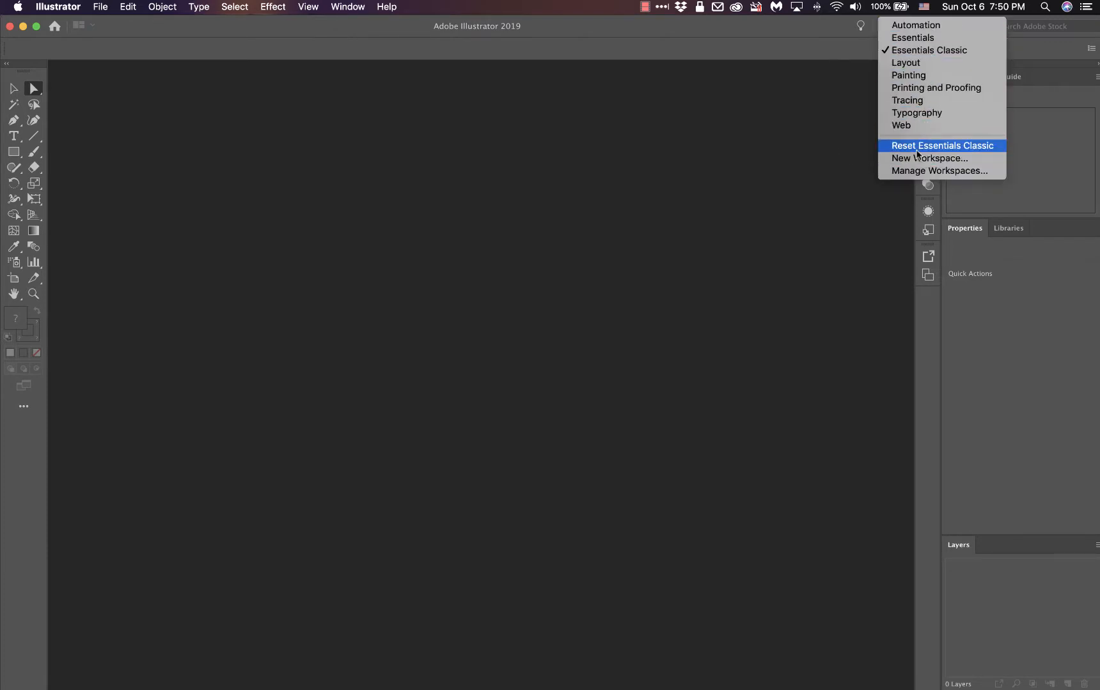
left_click(863, 112)
Step: Switch to the Essentials workspace to compare its layout, and return to Essentials Classic
left_click(934, 31)
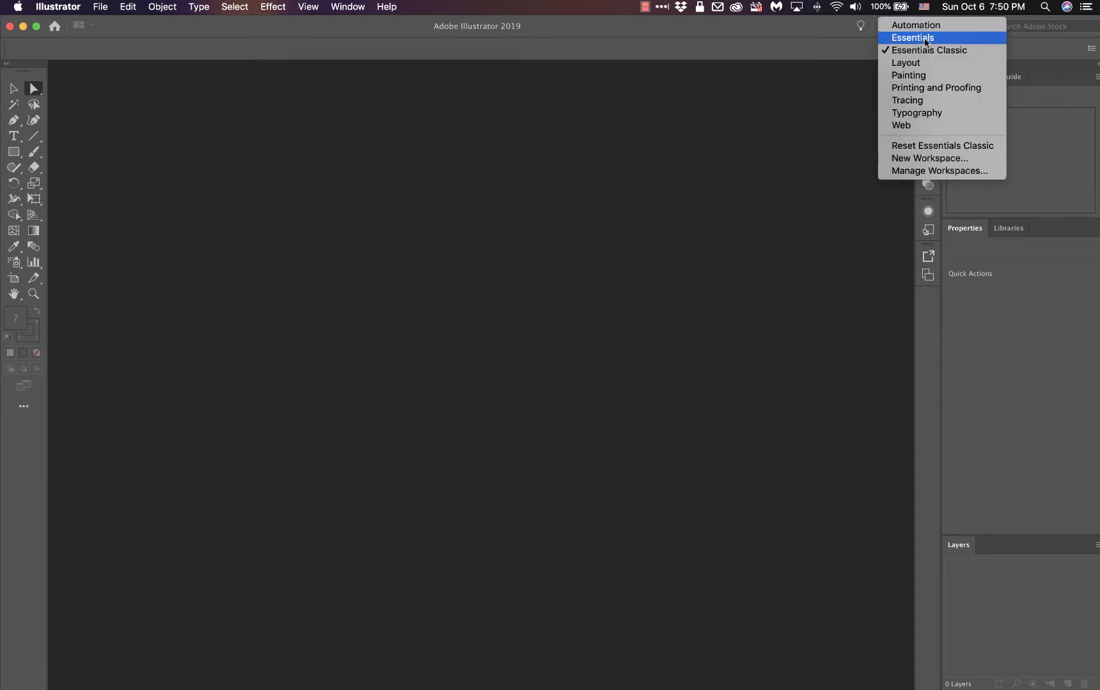
left_click(925, 40)
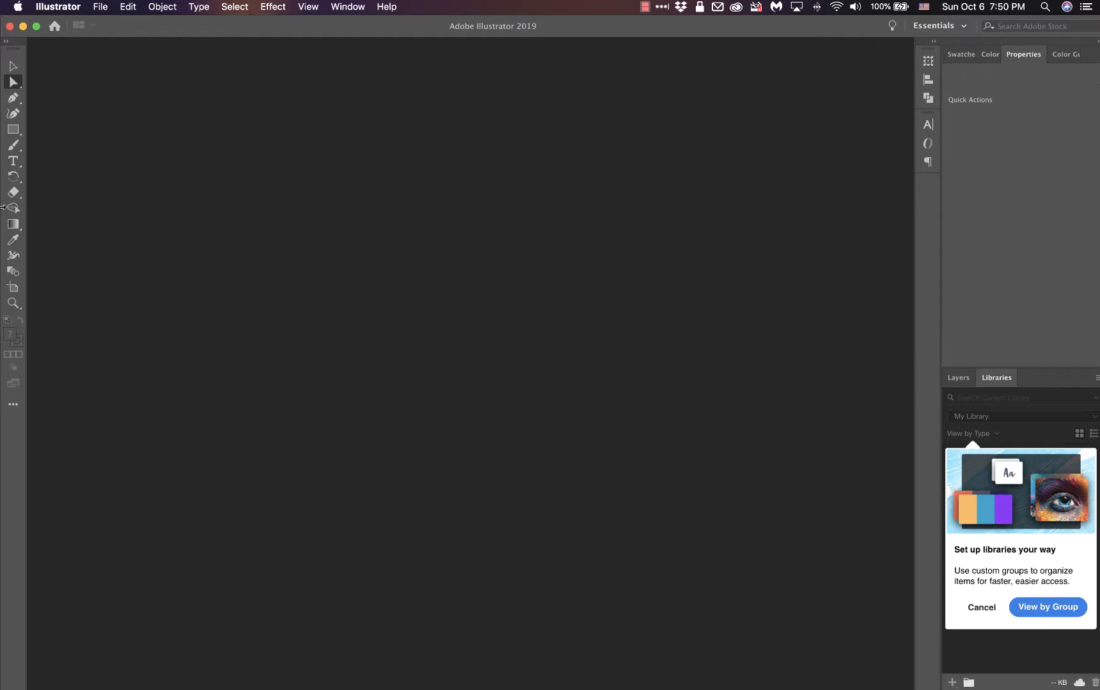
left_click(943, 27)
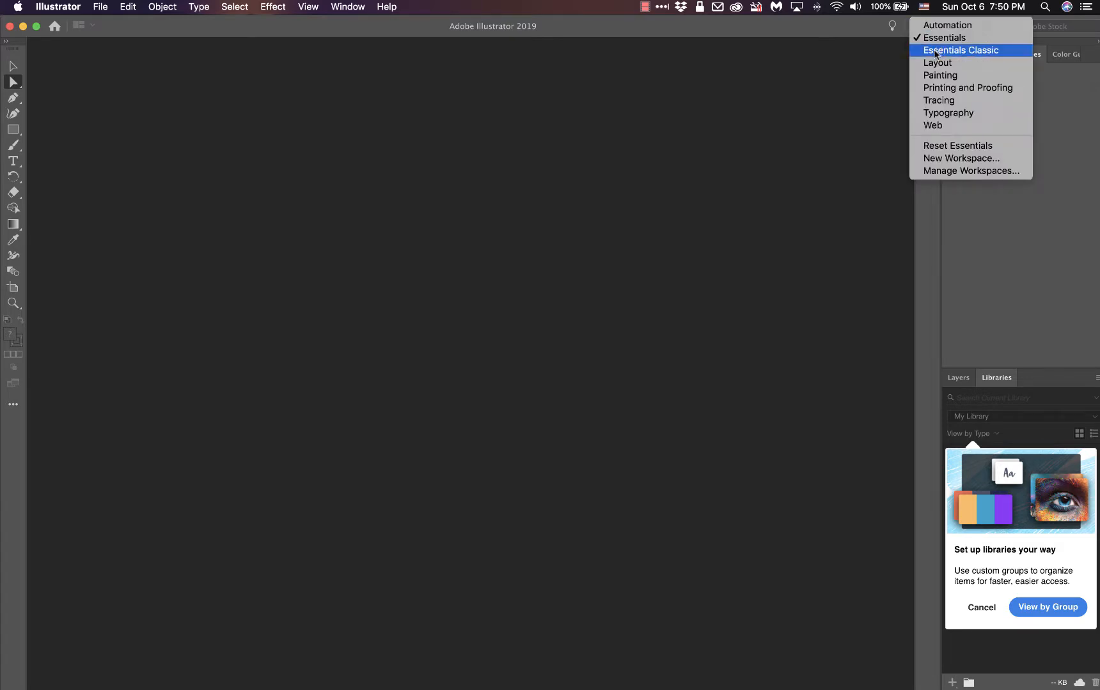
left_click(927, 51)
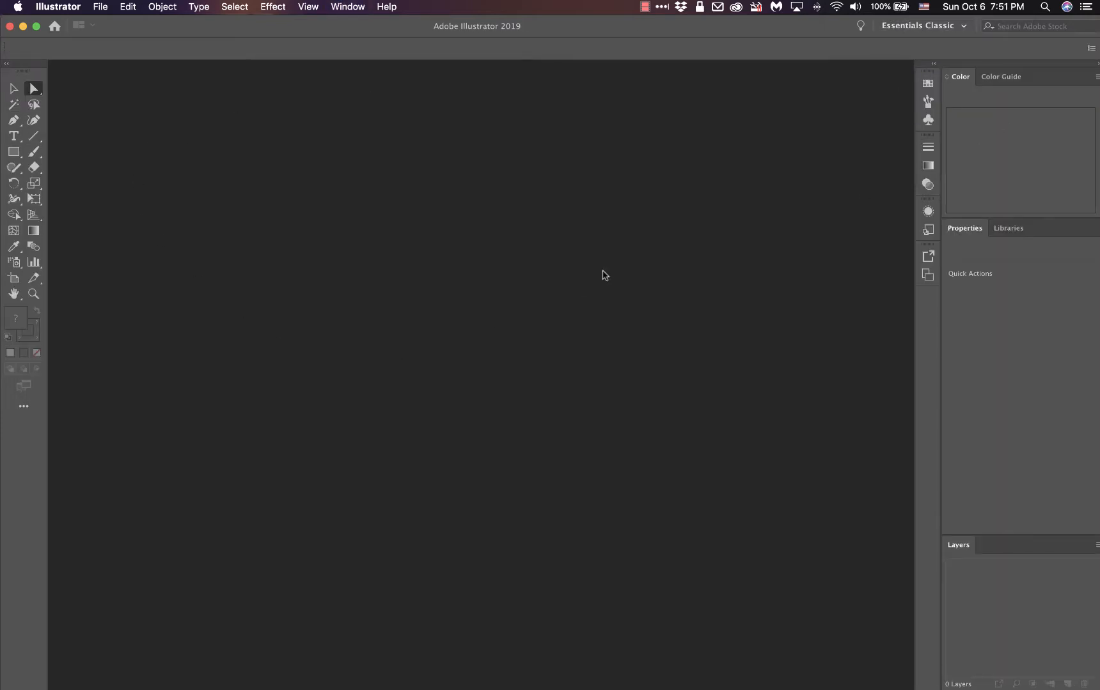
Step: Preview the Automation and Essentials workspaces in turn, and restore the Essentials Classic workspace
left_click(926, 27)
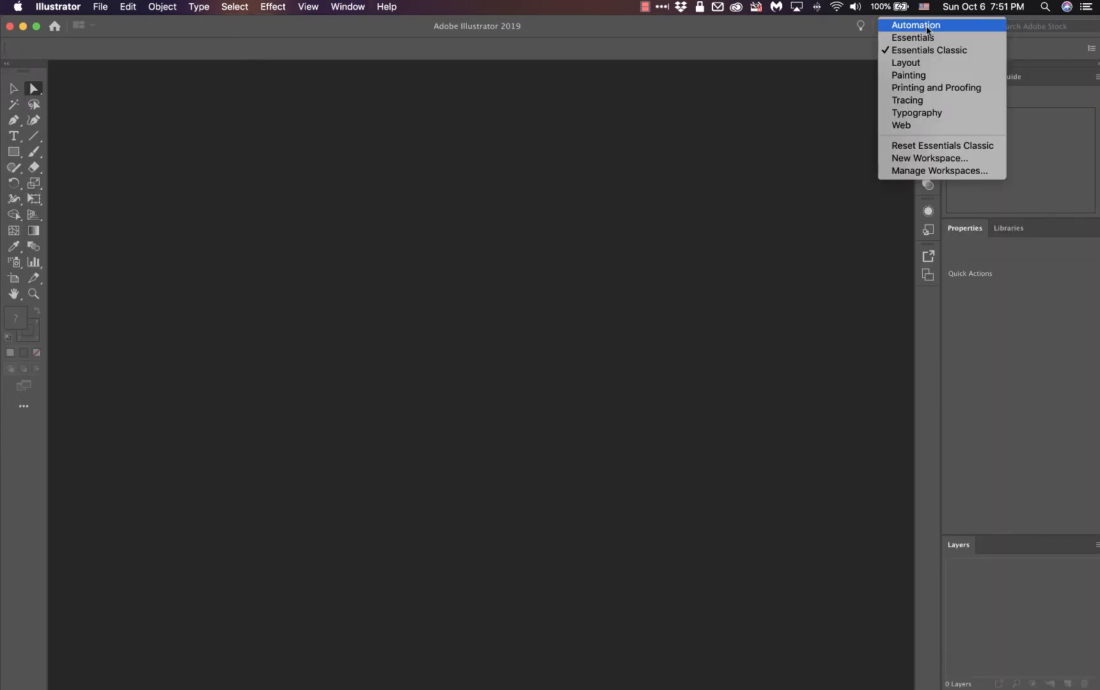
left_click(927, 26)
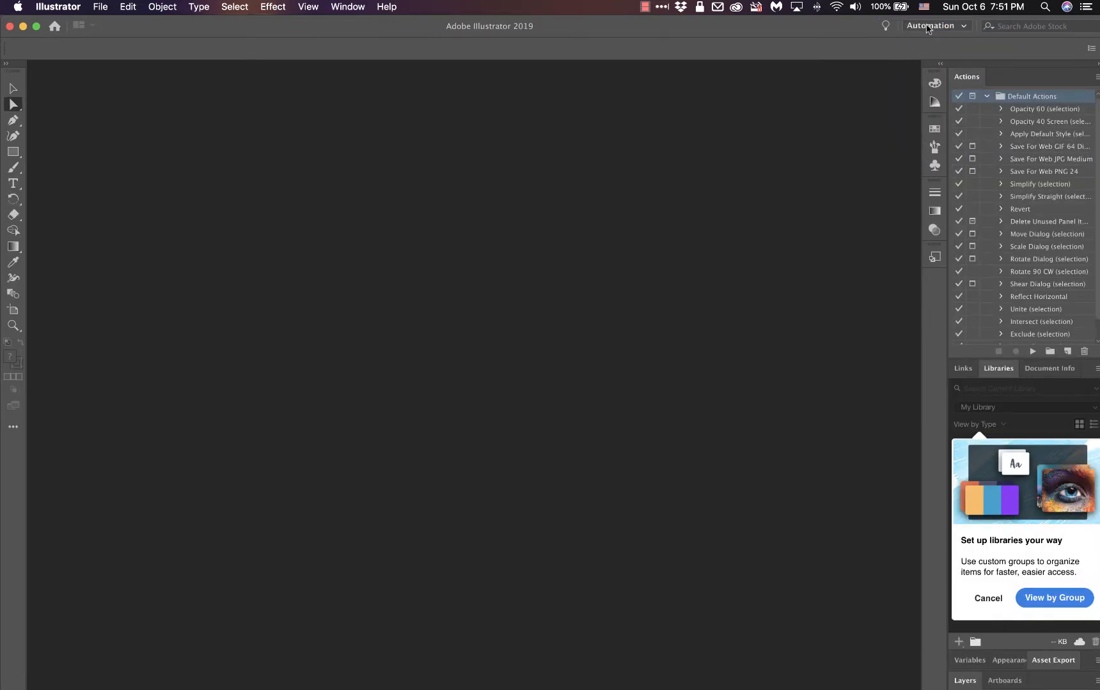
left_click(928, 26)
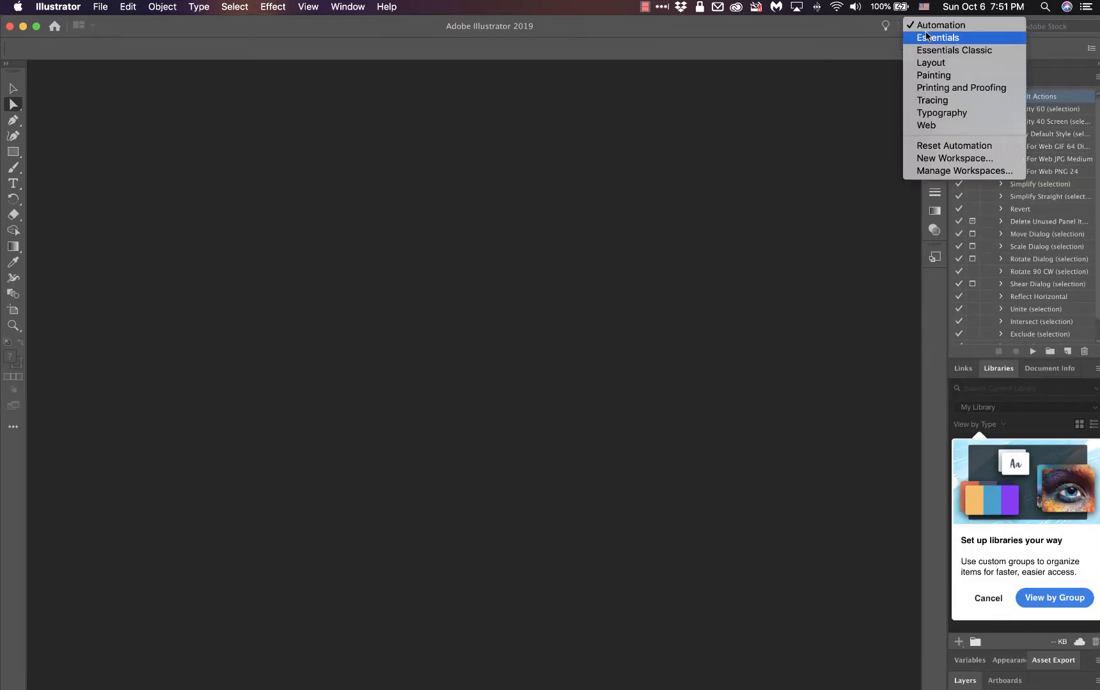
left_click(927, 39)
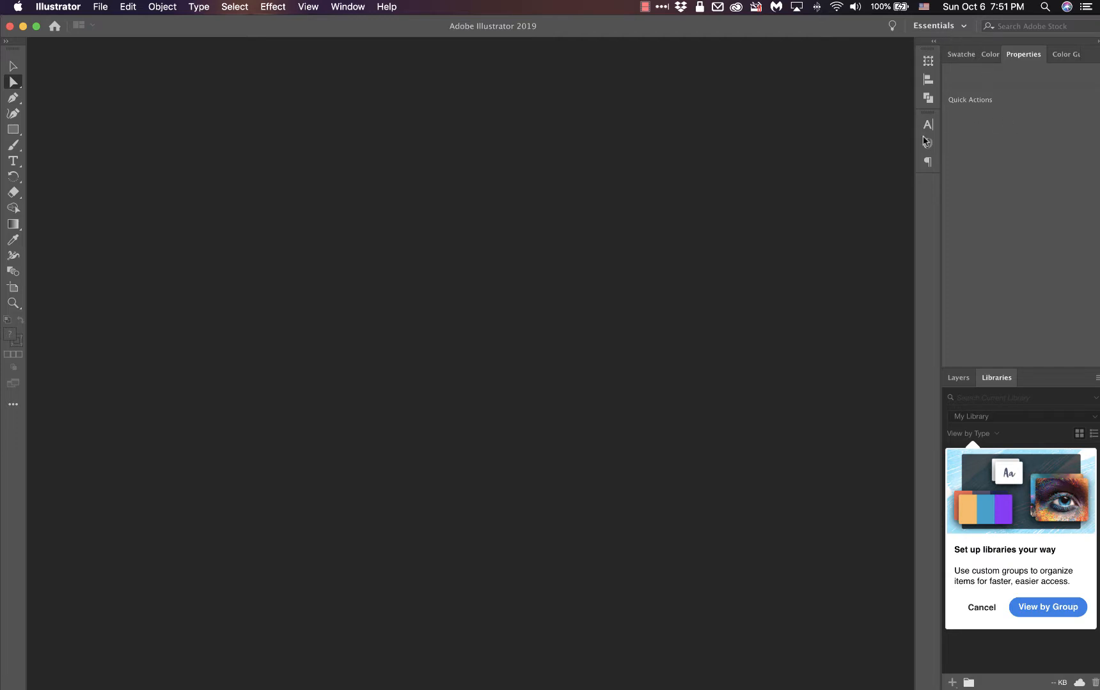
left_click(939, 26)
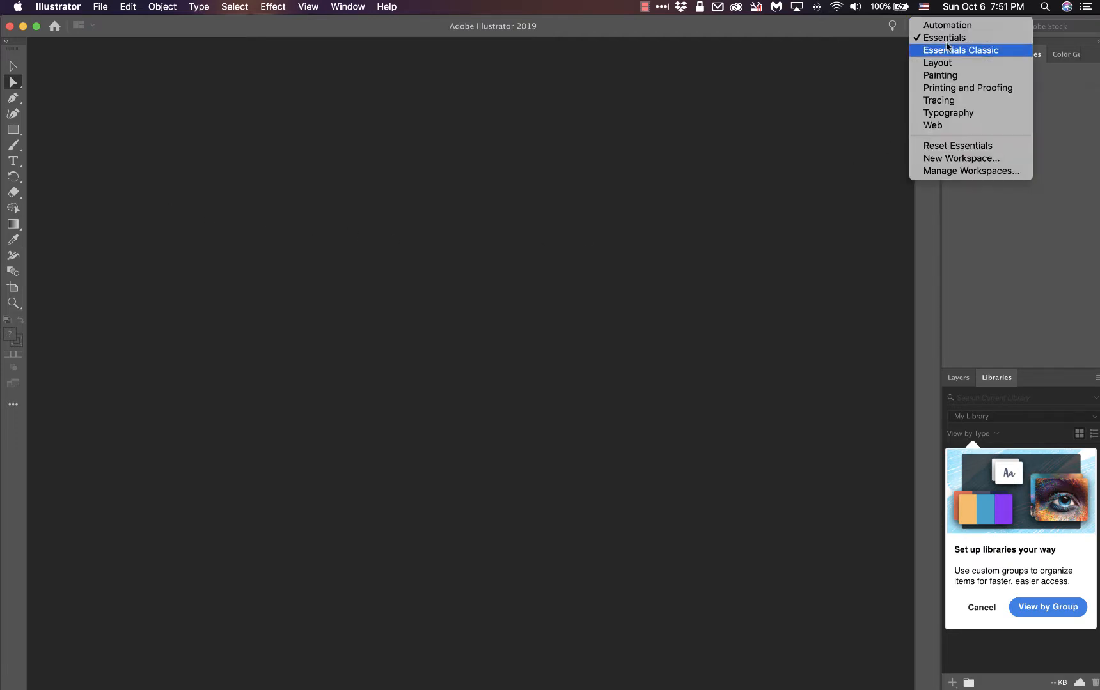
left_click(947, 51)
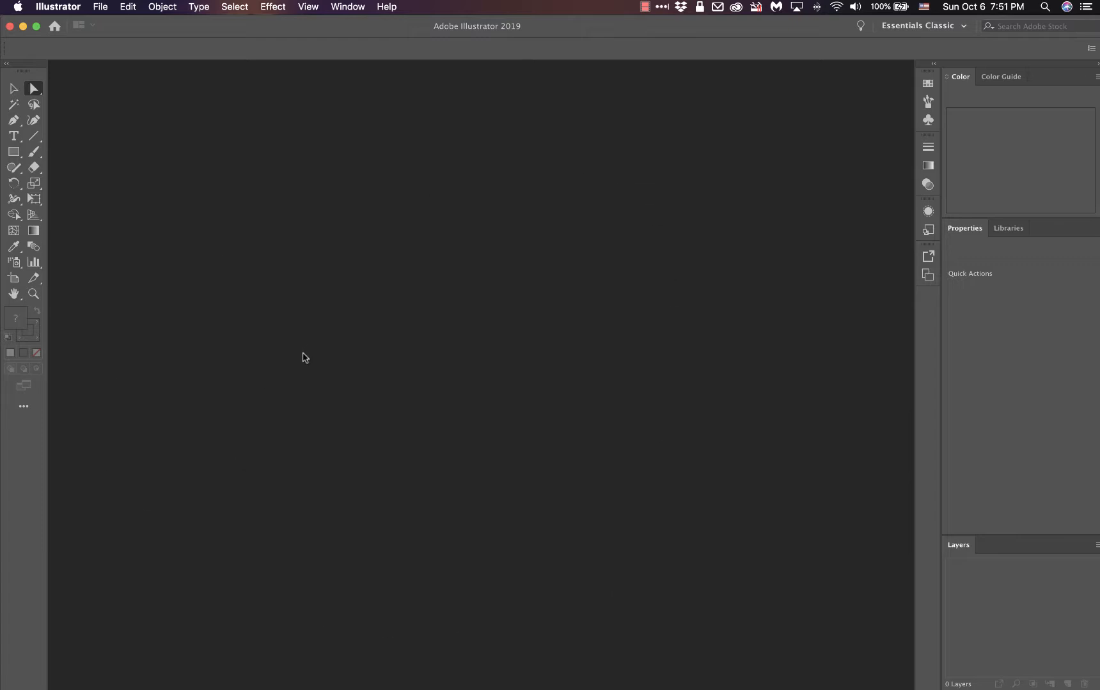
Step: Switch to the ART112 Illustrator Lecture Notes 1 PDF in Acrobat and advance to page 3
key("ctrl+Up")
left_click(228, 344)
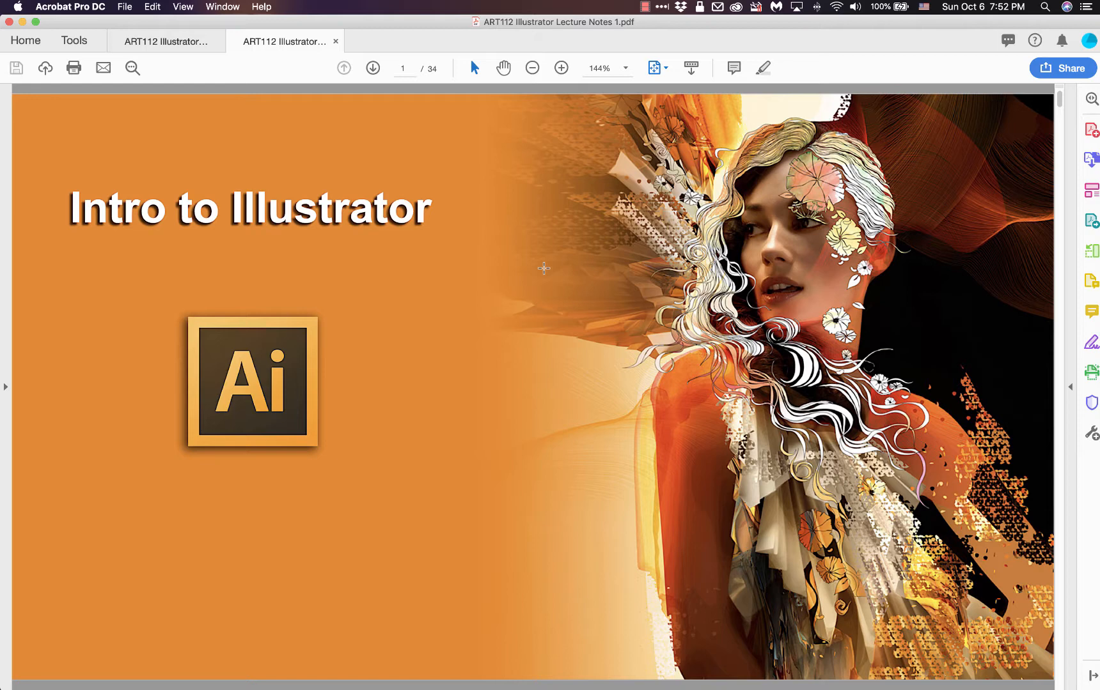
left_click(372, 65)
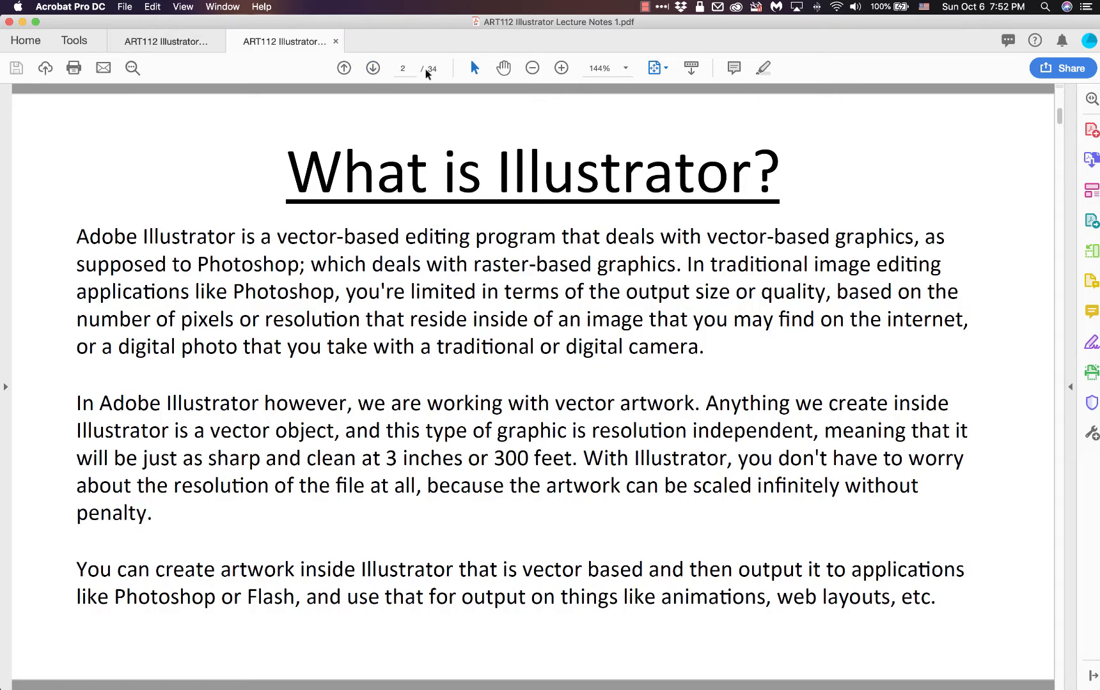
left_click(372, 68)
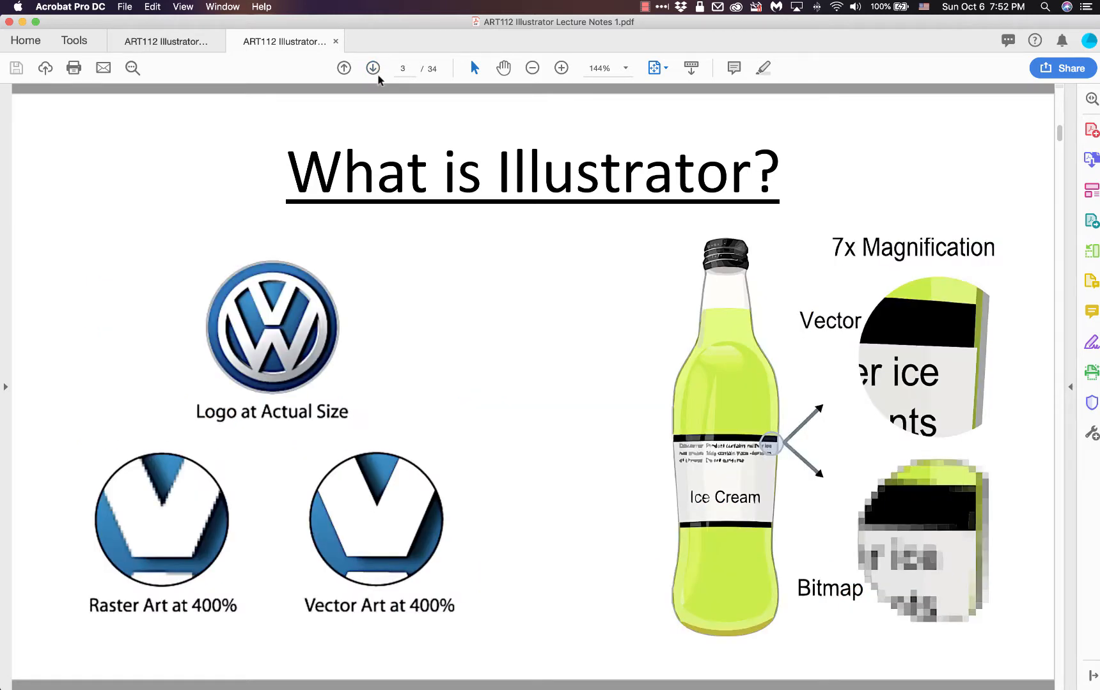
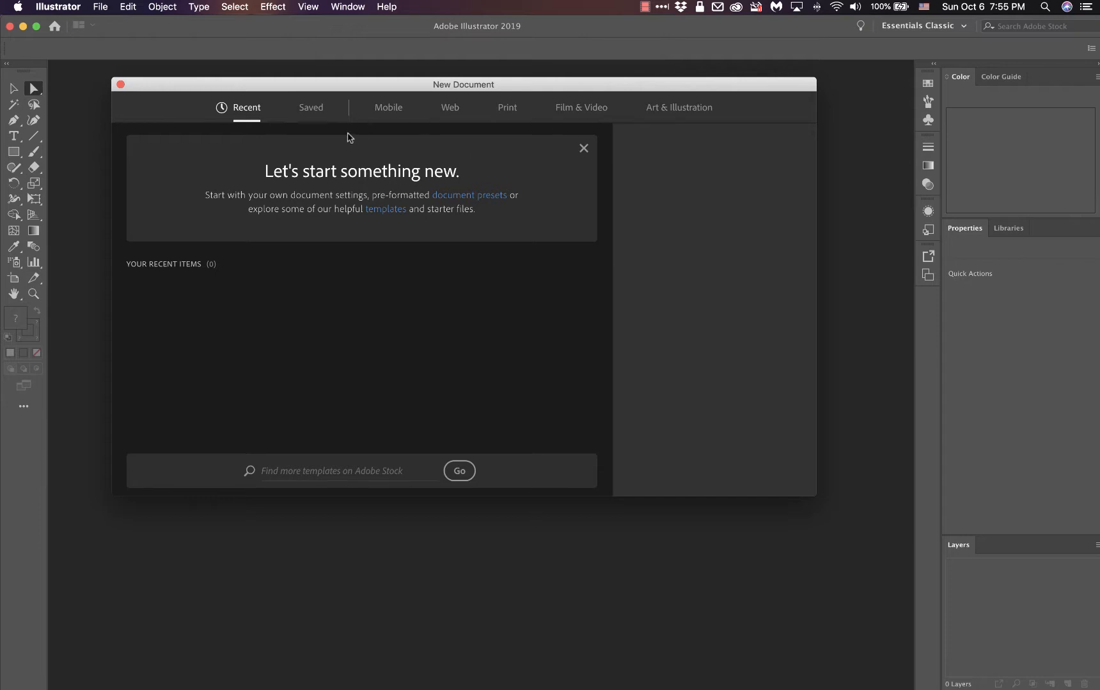
Step: Set up a new print document from the Letter preset with inches as units and landscape orientation
left_click(507, 109)
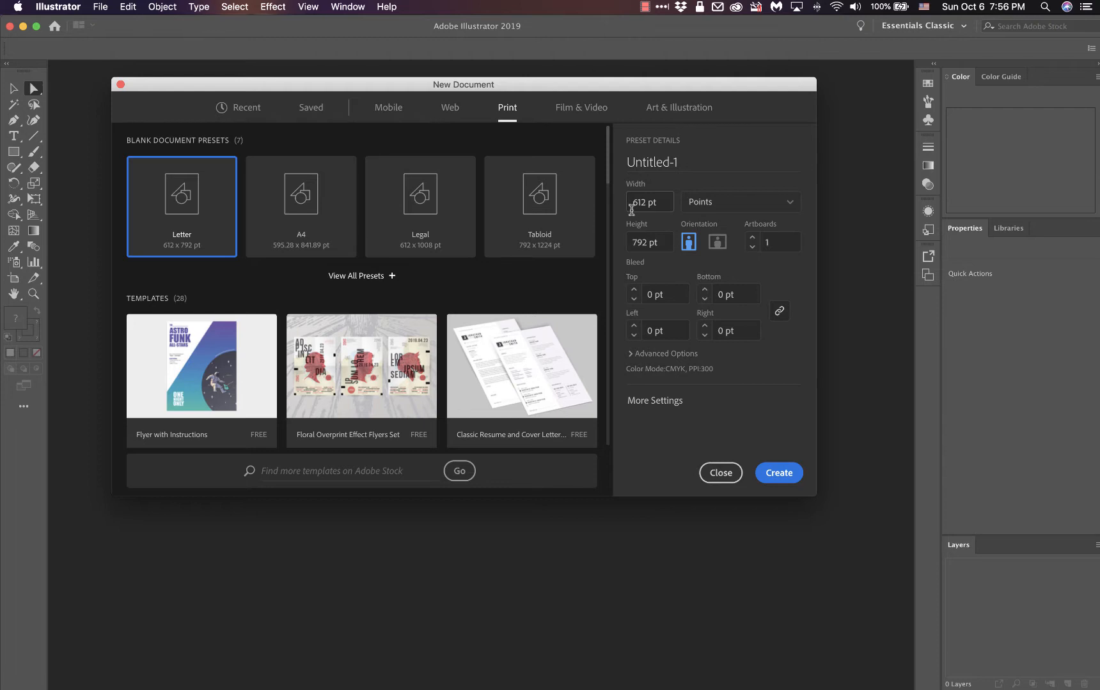
left_click(722, 204)
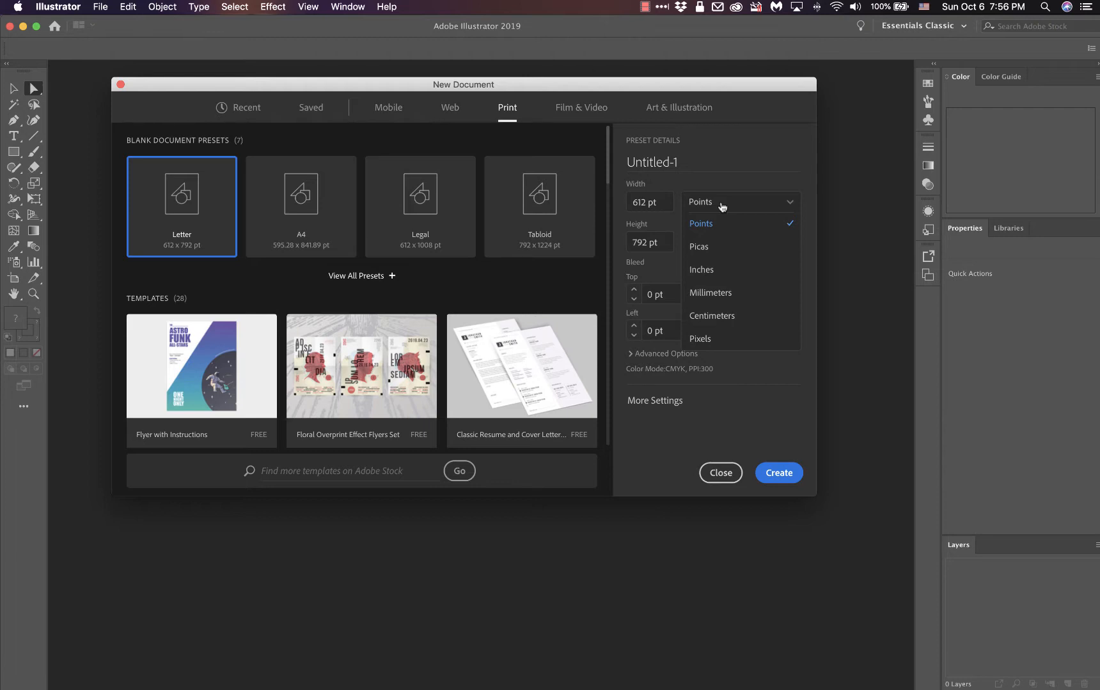
left_click(736, 275)
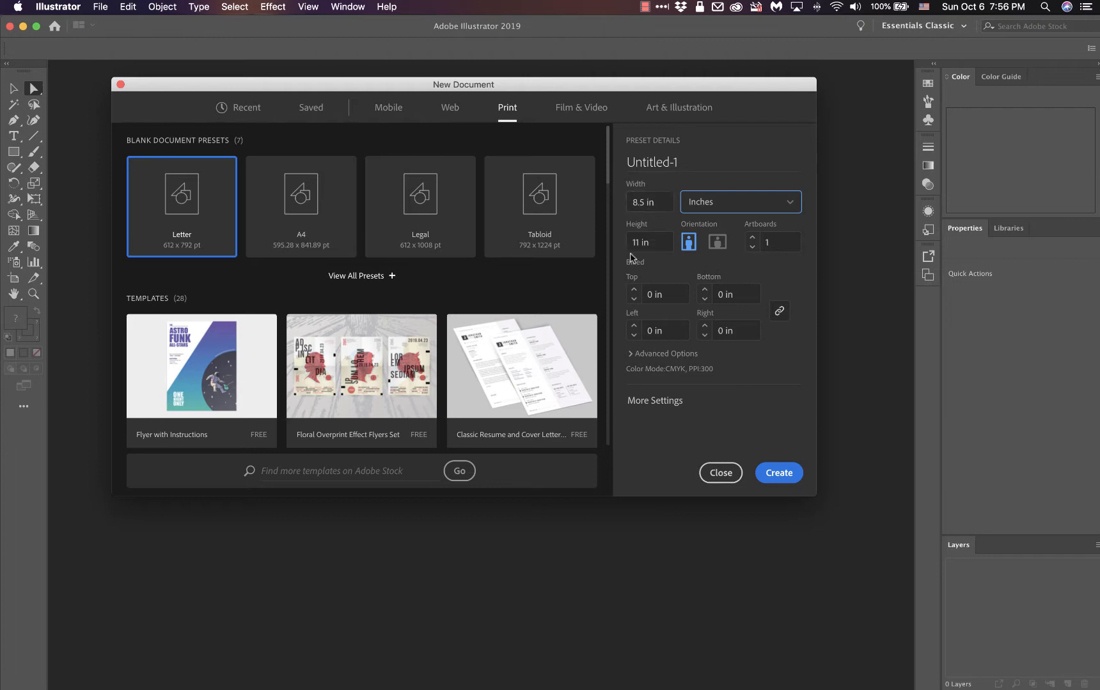
left_click(719, 244)
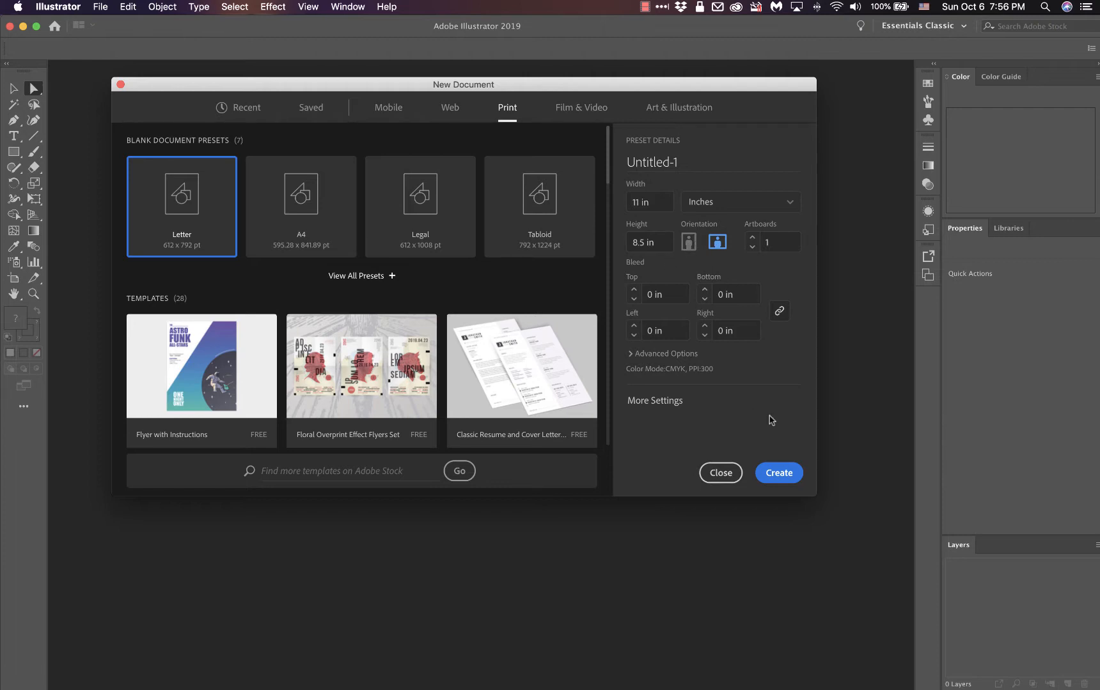
left_click(785, 473)
Step: Switch to Firefox and check the Character Illustration file requirements on the Laulima course page
mouse_move(2, 2)
left_click(184, 201)
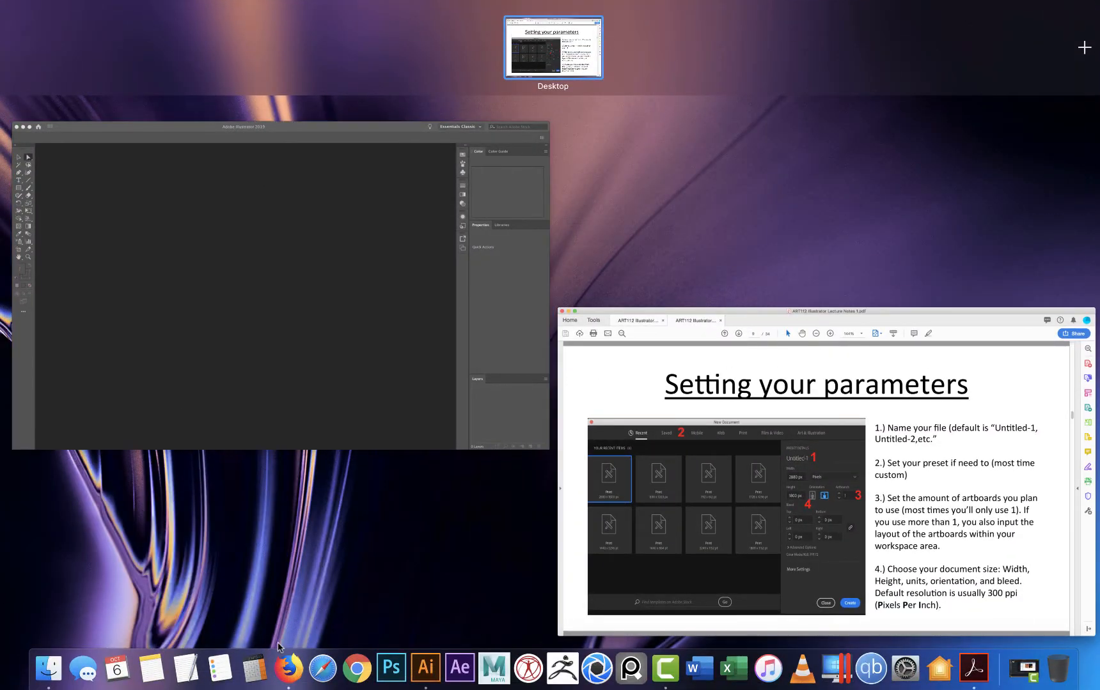
left_click(287, 672)
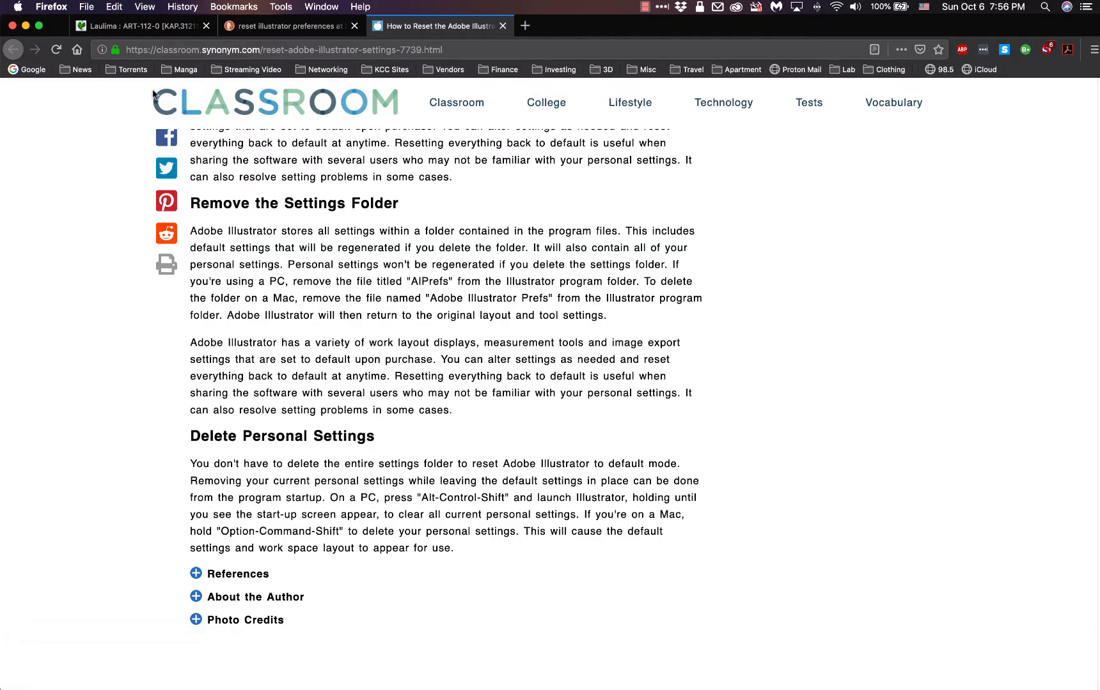
left_click(169, 28)
scroll(422, 339, "down", 15)
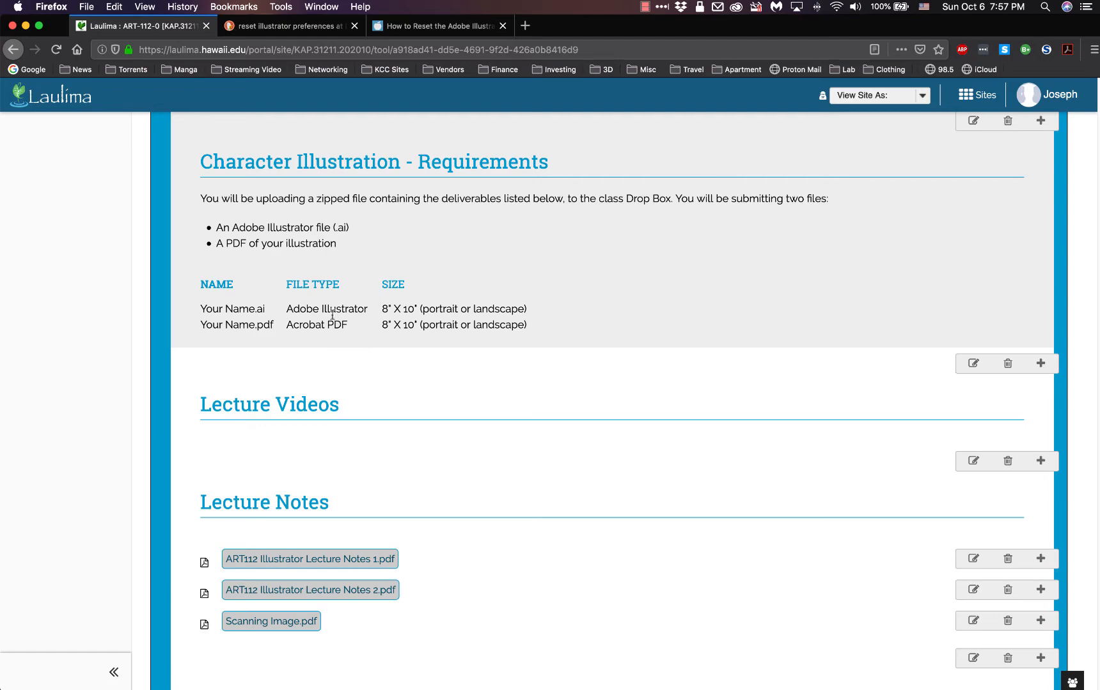
Step: Switch back to Illustrator and set the new document's width to 10 in and height to 8 in
key("ctrl+Up")
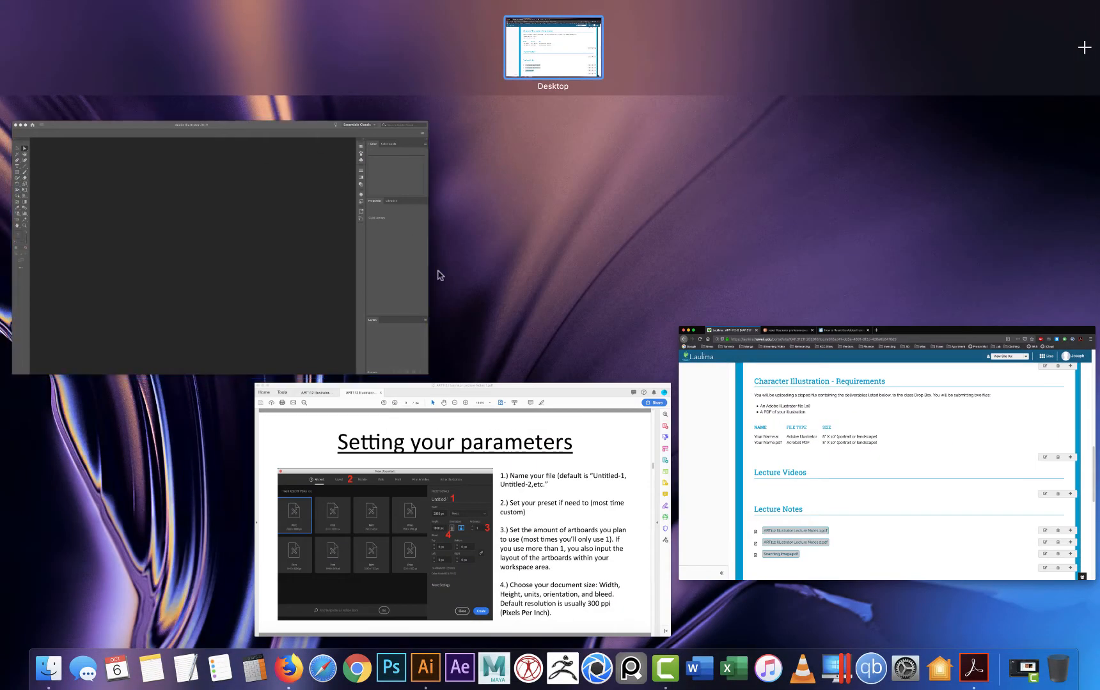
left_click(378, 311)
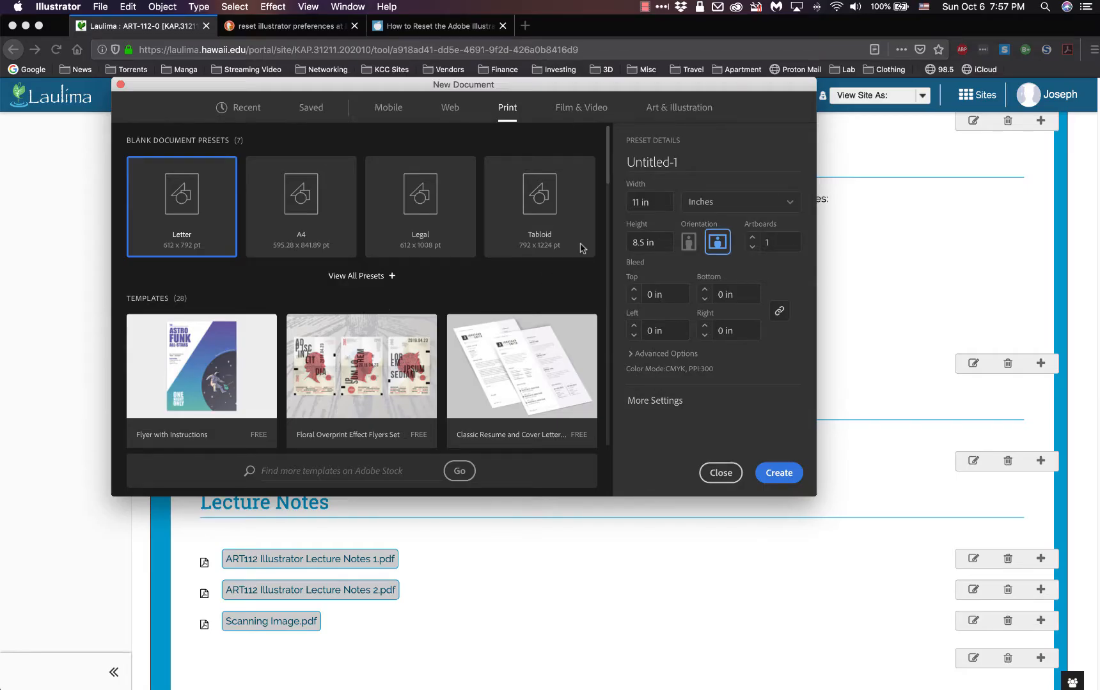
left_click(639, 202)
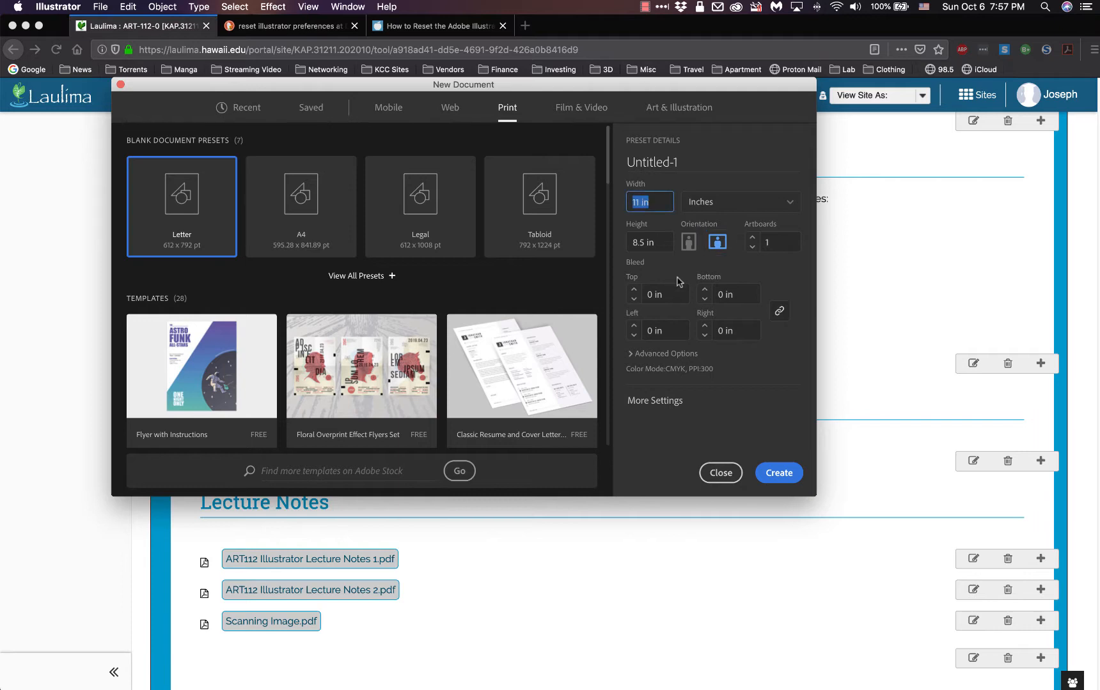
type("10")
left_click(662, 245)
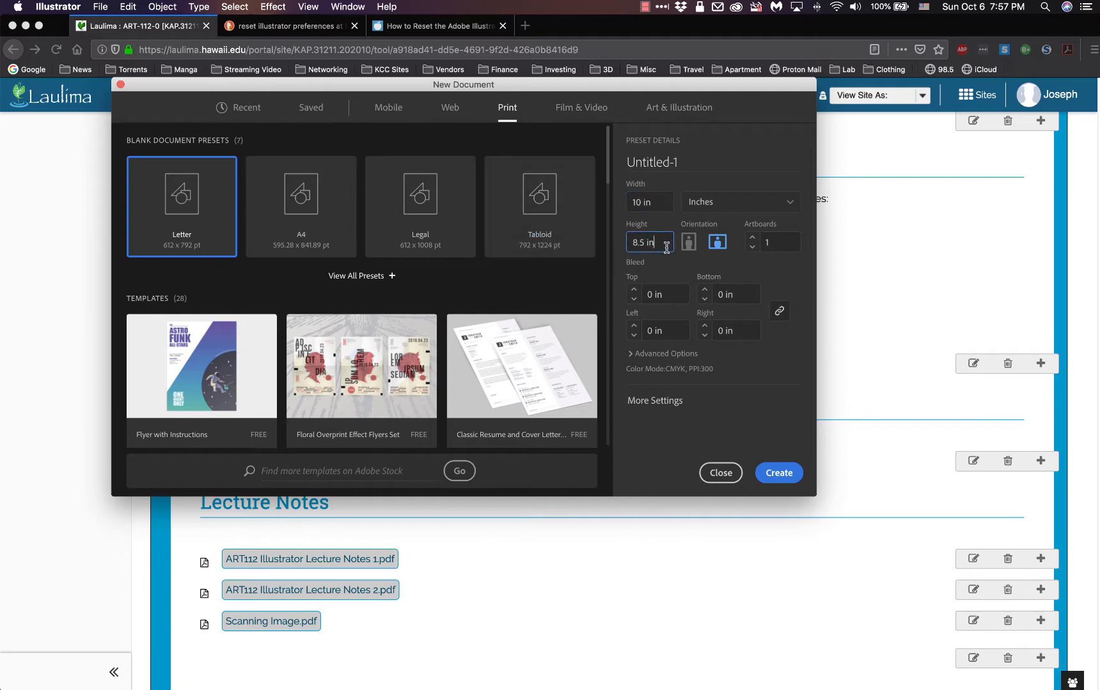
left_click_drag(660, 244, 624, 251)
type("8")
Step: Compare portrait and landscape orientation, then create the document in landscape and dismiss the welcome tour
left_click(689, 251)
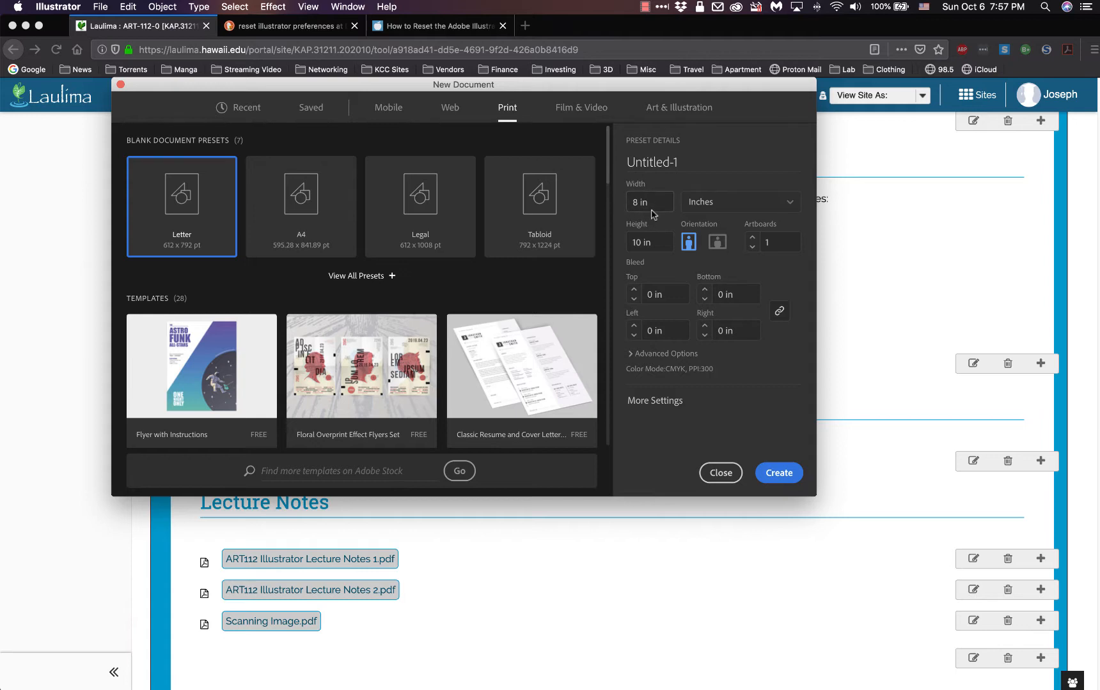
left_click(722, 246)
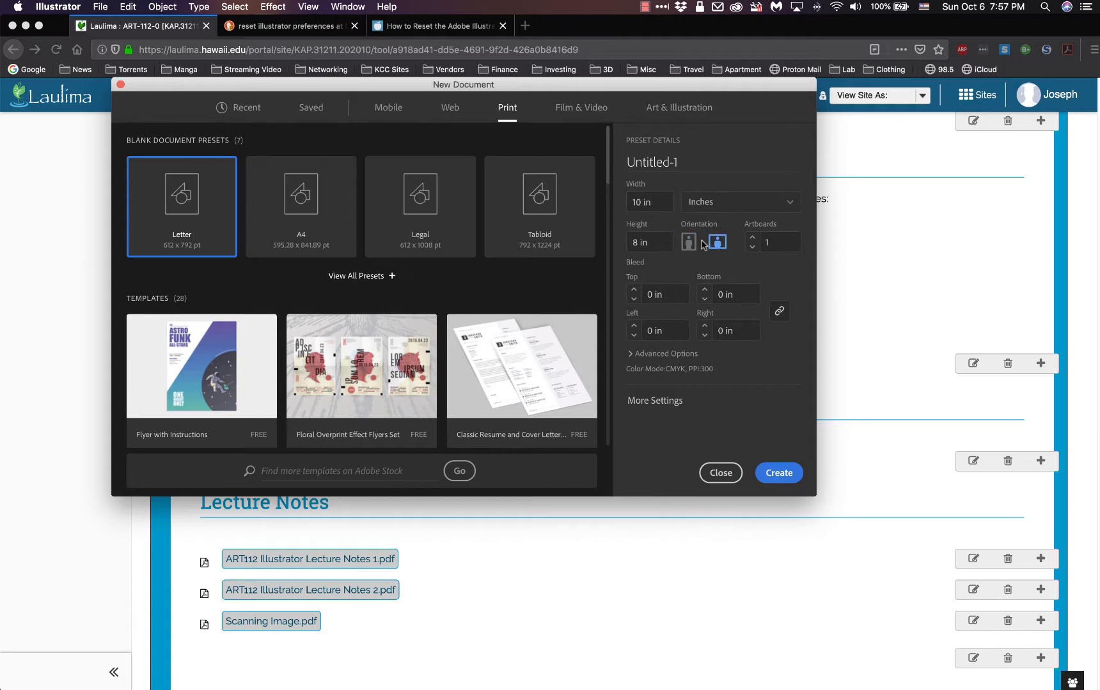
left_click(694, 250)
left_click(719, 249)
left_click(689, 254)
left_click(717, 244)
left_click(779, 473)
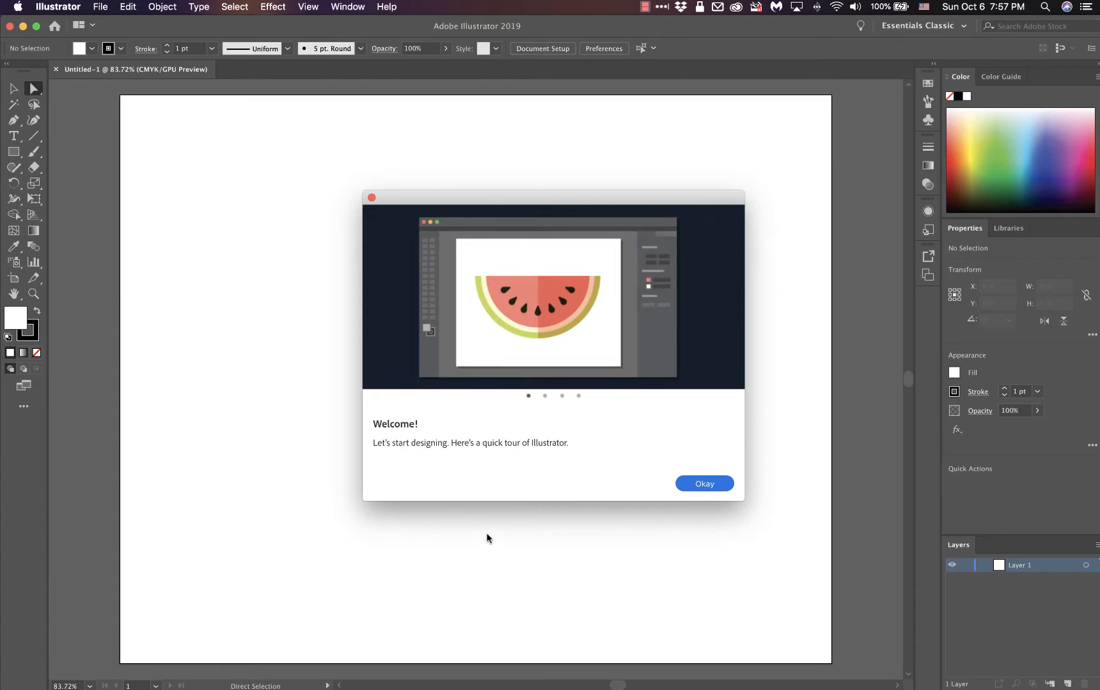
left_click(697, 490)
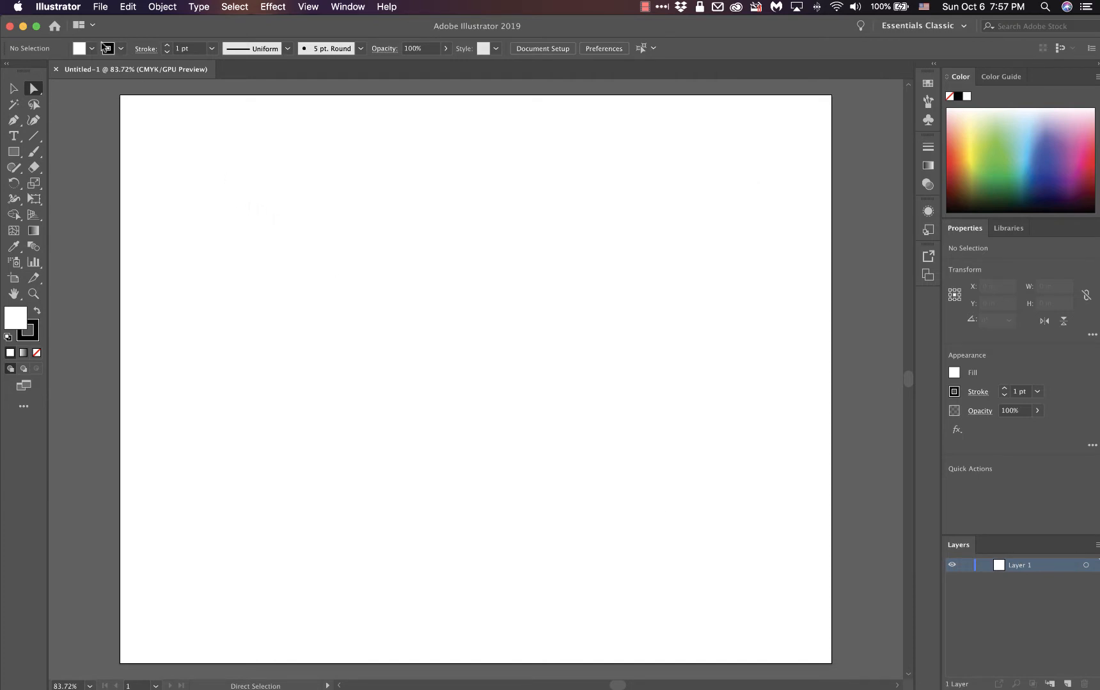
Step: Turn off Show Tool Tips in the General preferences
left_click(58, 7)
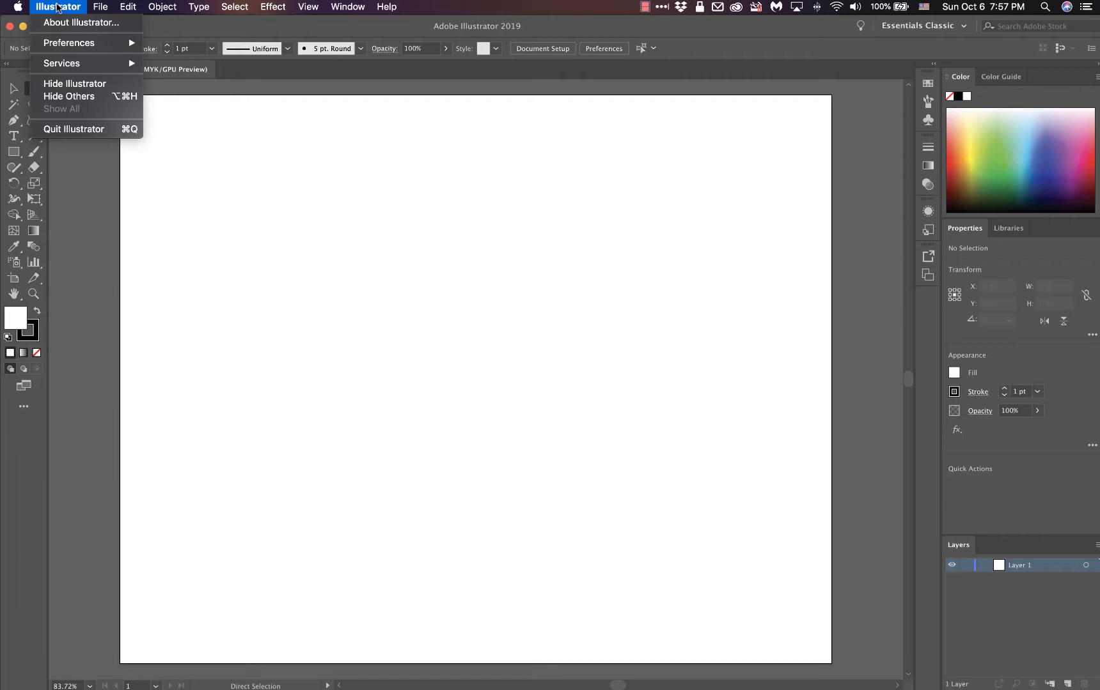
mouse_move(59, 46)
left_click(170, 33)
left_click(127, 7)
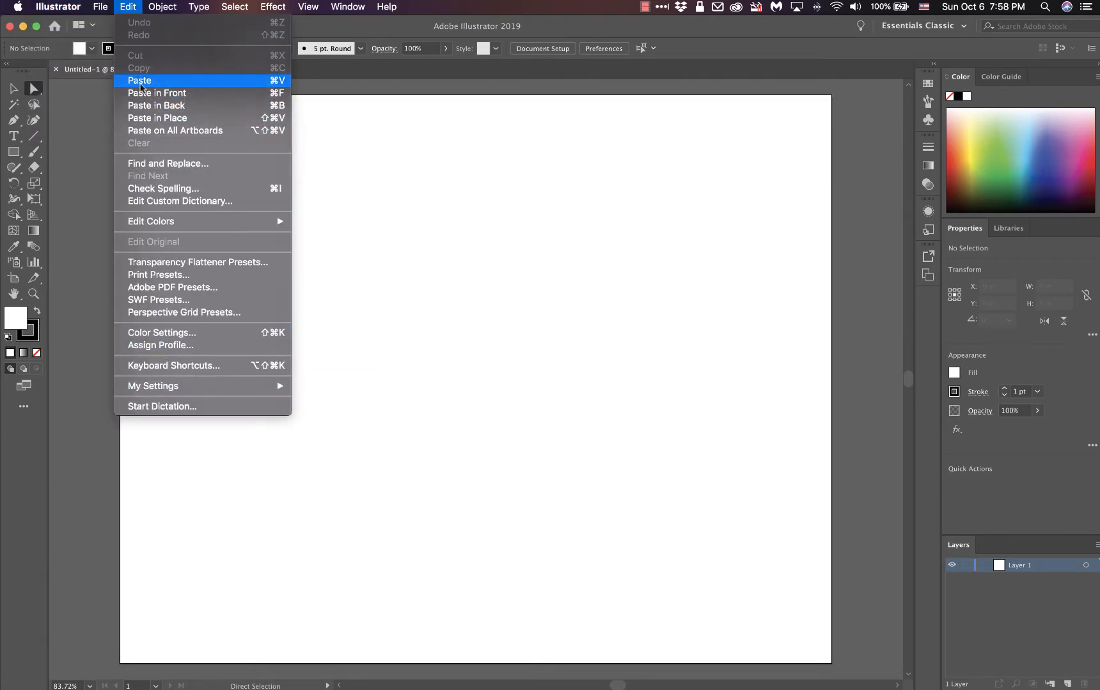
left_click(58, 7)
left_click(58, 7)
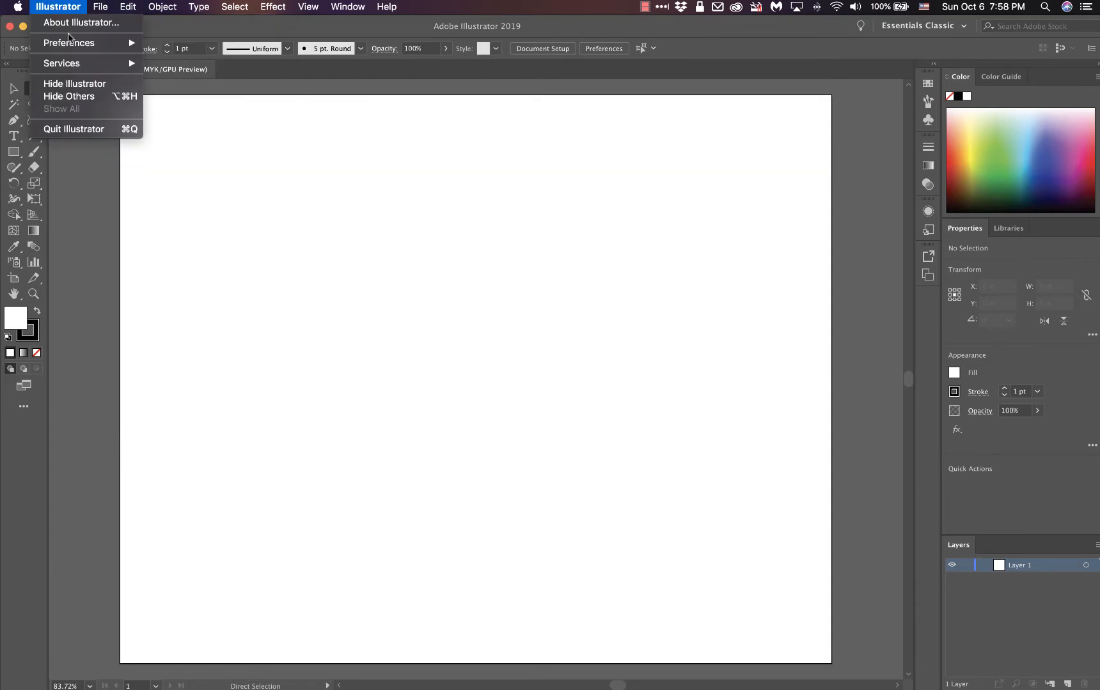
mouse_move(70, 42)
left_click(192, 42)
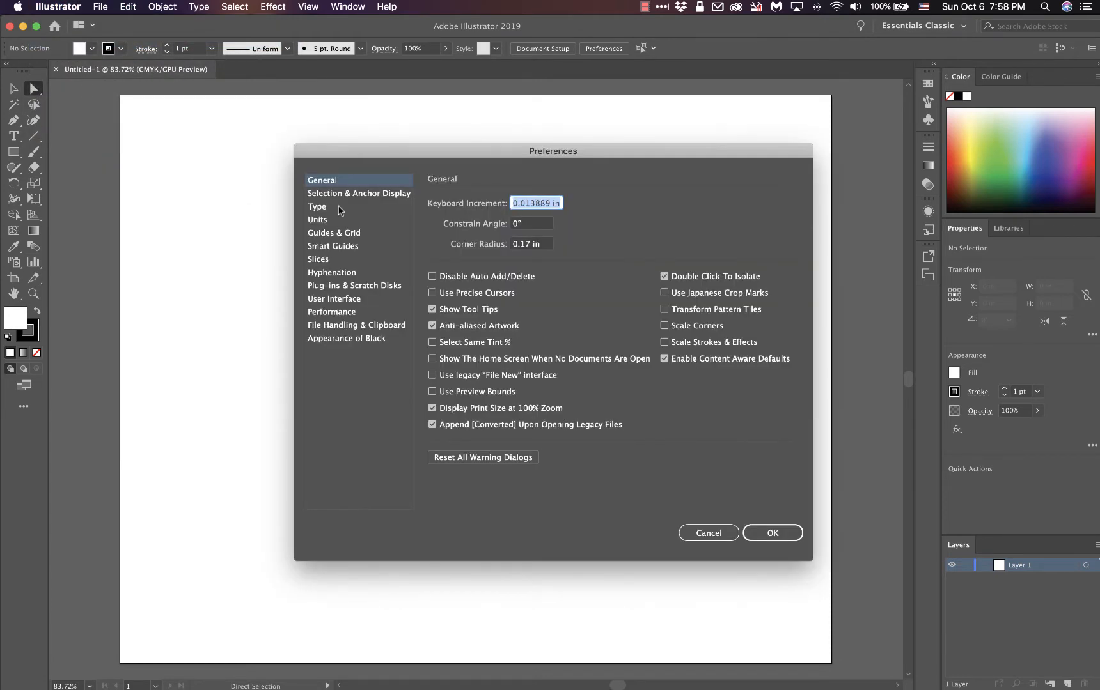
left_click_drag(449, 157, 367, 14)
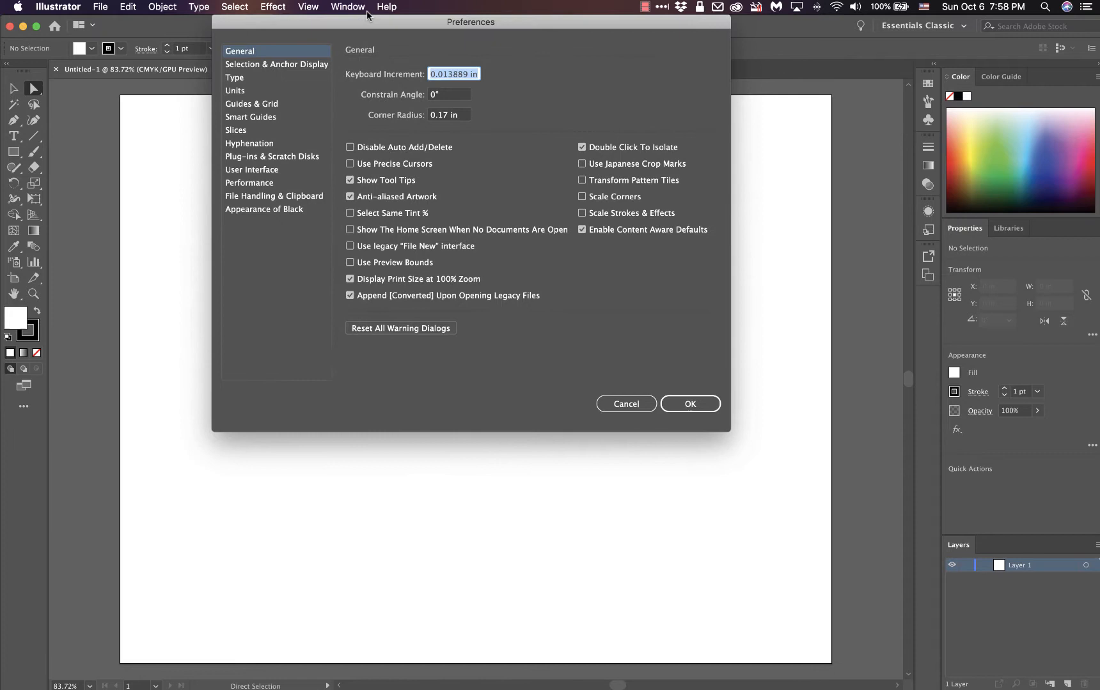
left_click(350, 182)
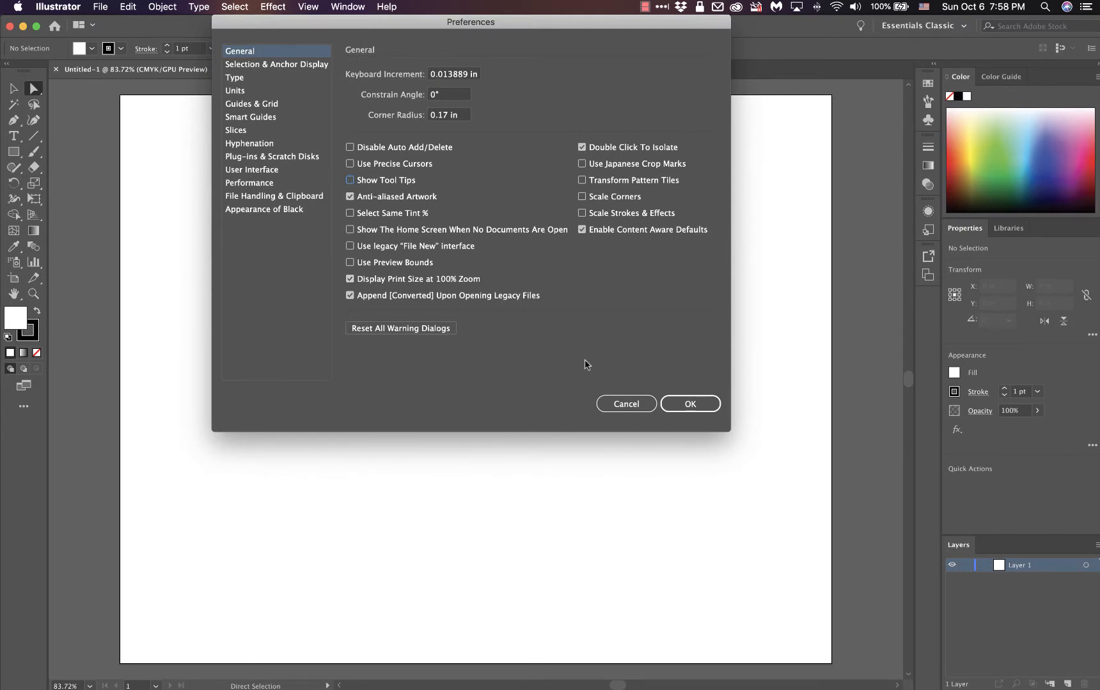
left_click(713, 410)
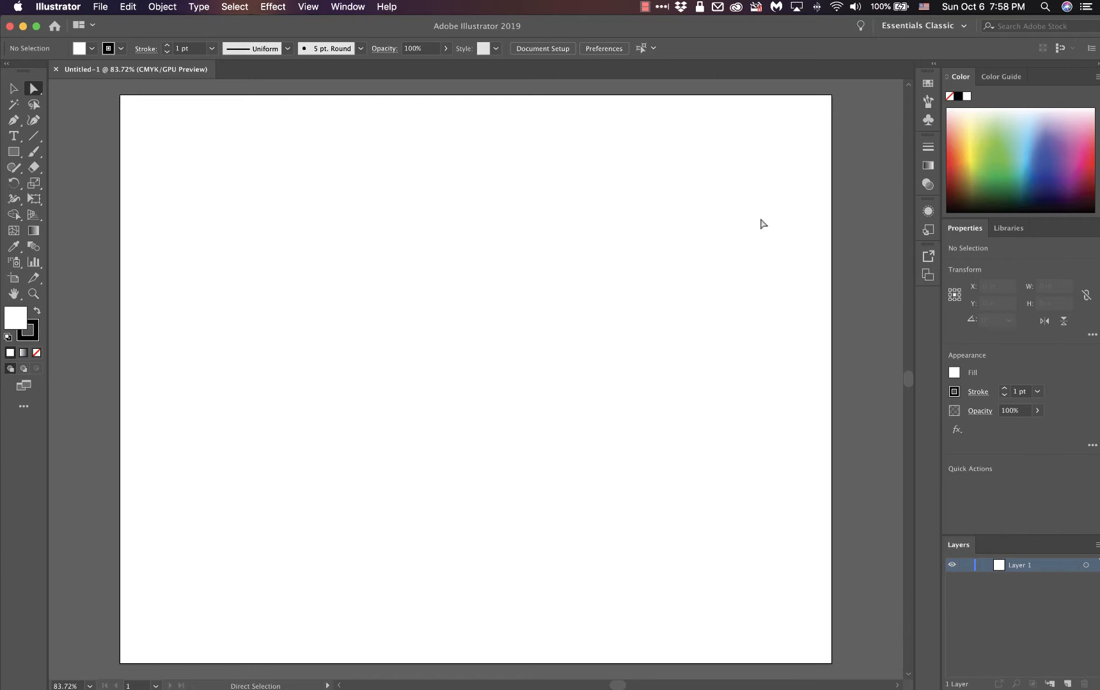
Step: Create a second landscape document from the recent custom 10 x 8 in preset, hiding the introductory banner
left_click(93, 8)
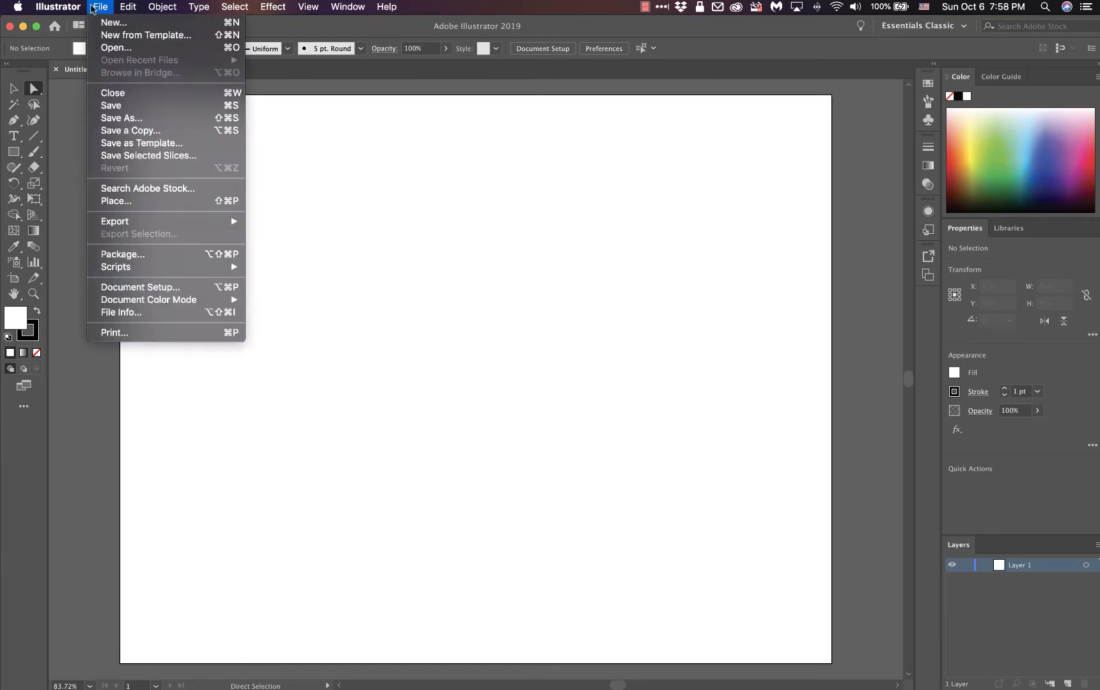
left_click(108, 23)
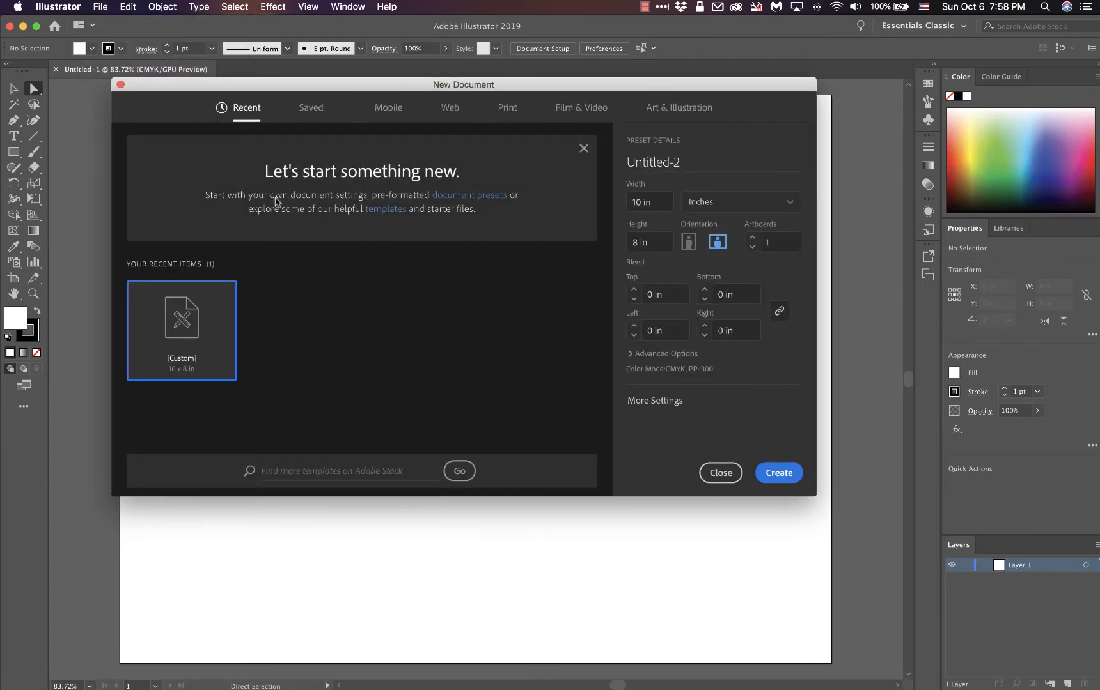
left_click(583, 149)
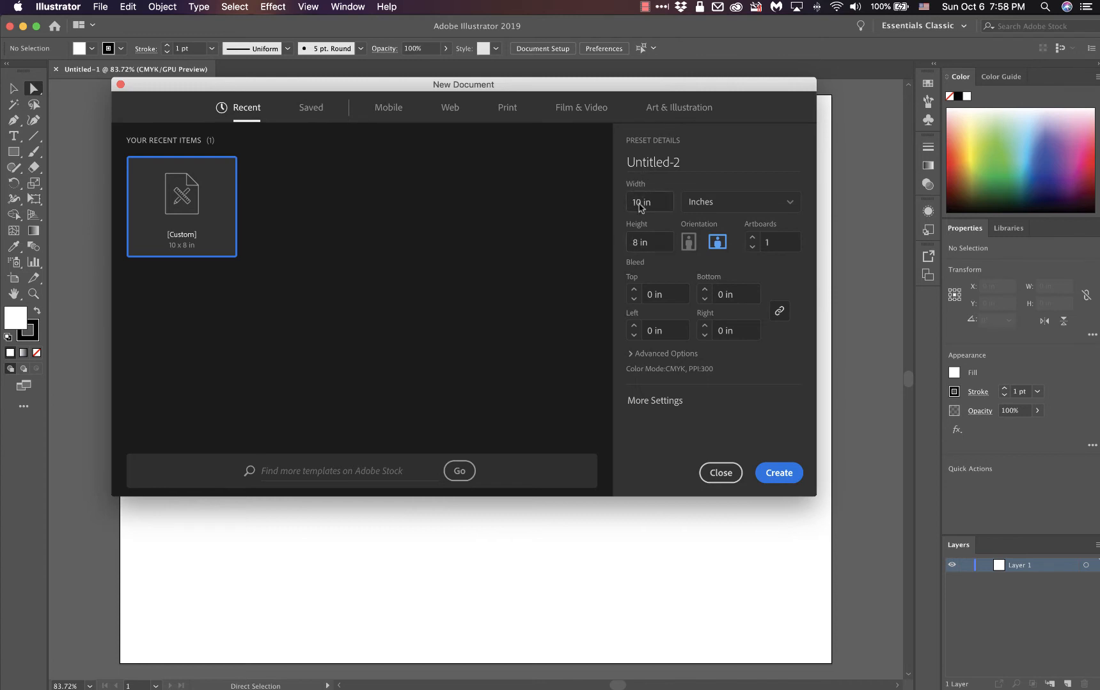
left_click(689, 242)
left_click(716, 242)
left_click(779, 474)
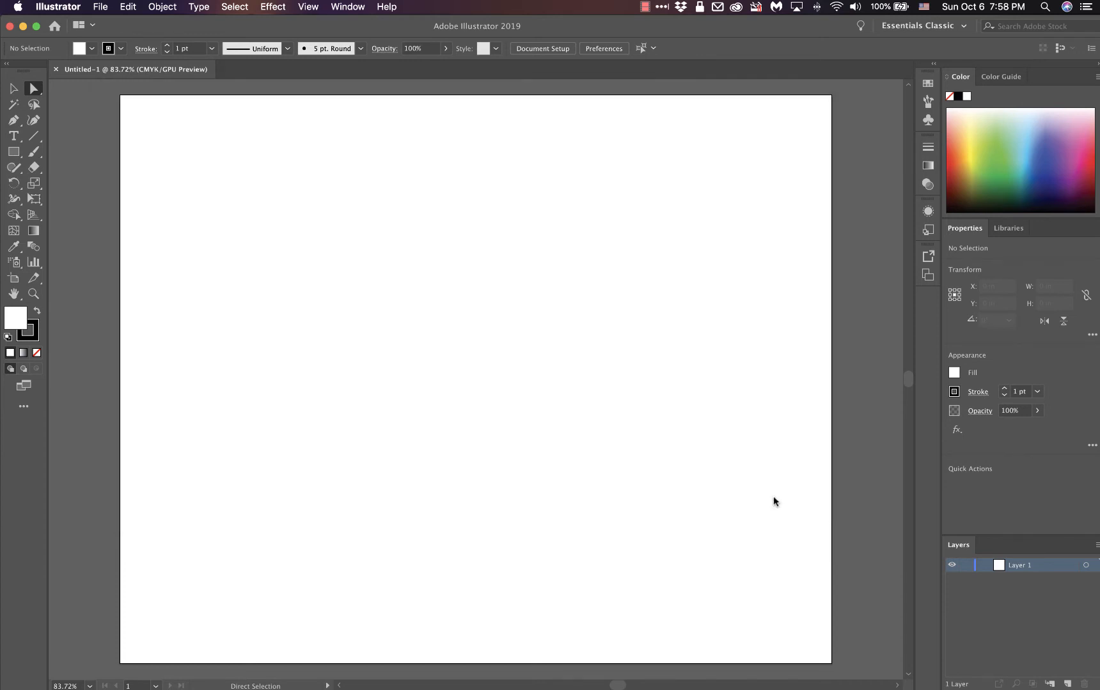
scroll(556, 320, "down", 10)
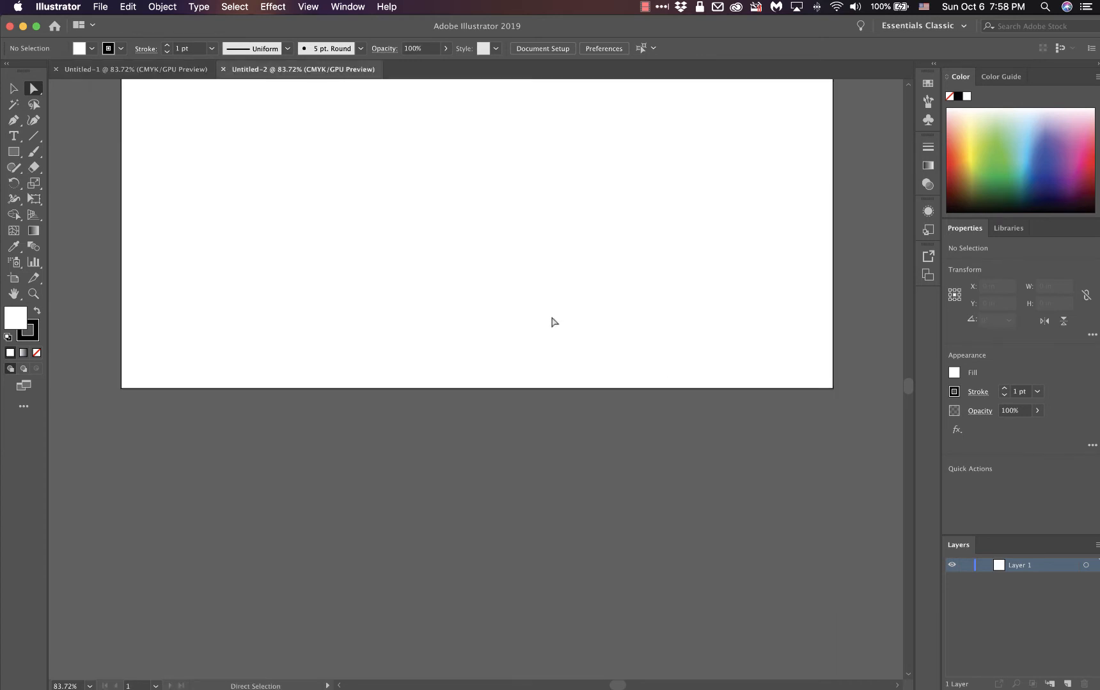
scroll(555, 323, "up", 12)
scroll(553, 324, "down", 4)
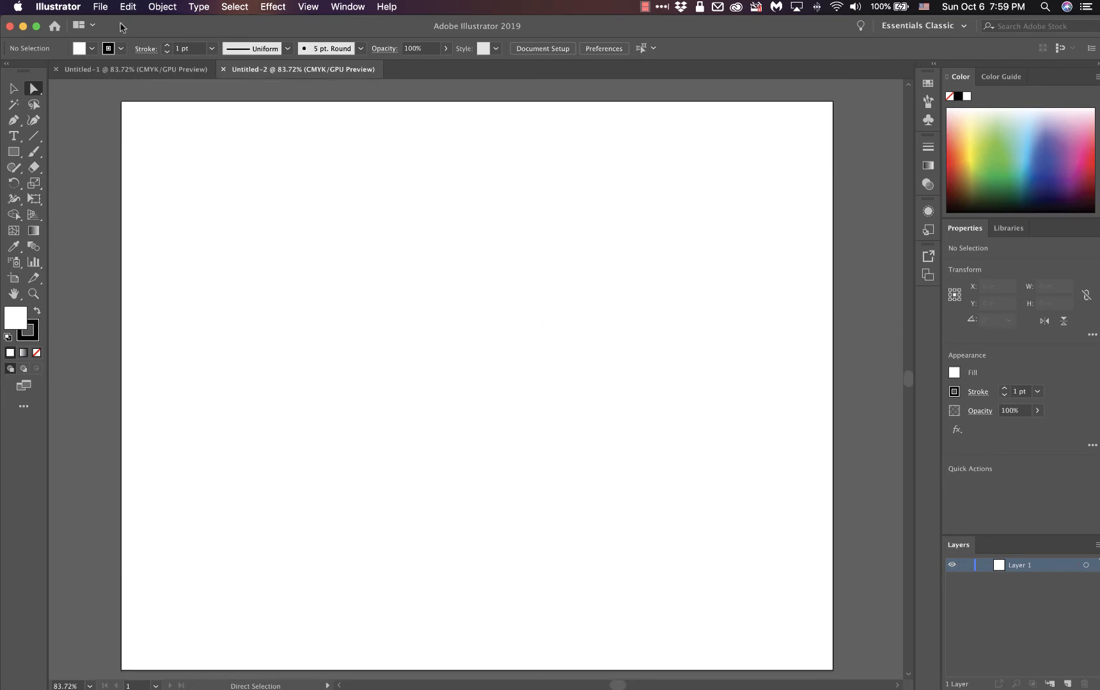
Step: Examine the Save As options for the second document, with Desktop as location and the available file formats, and cancel without saving
left_click(101, 7)
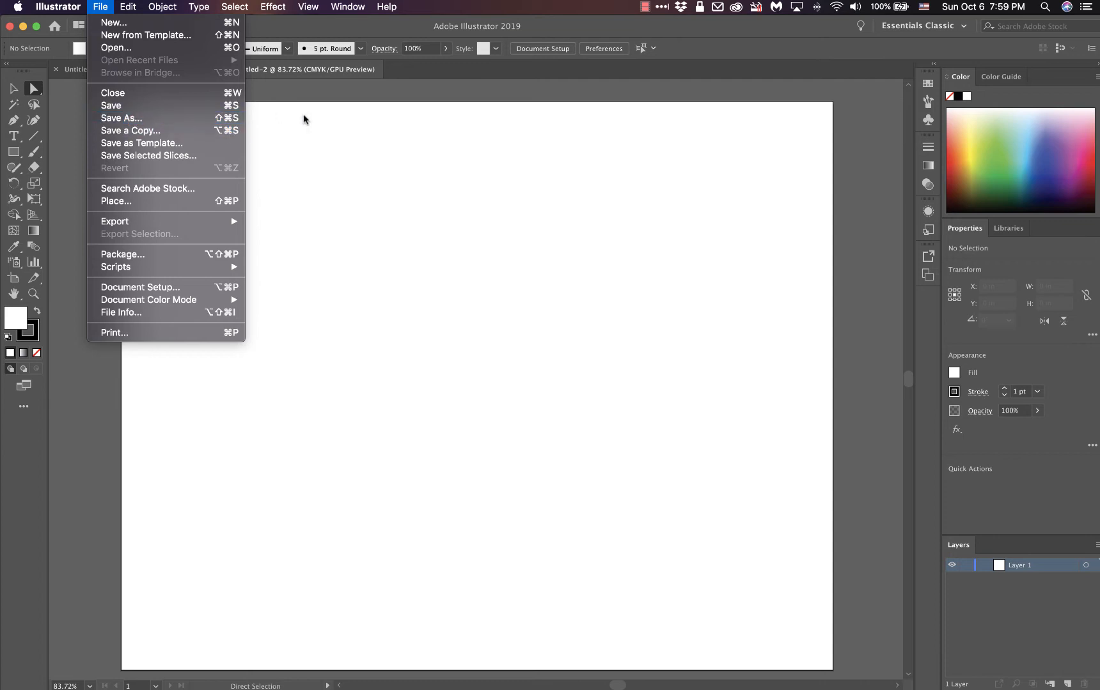
left_click(80, 406)
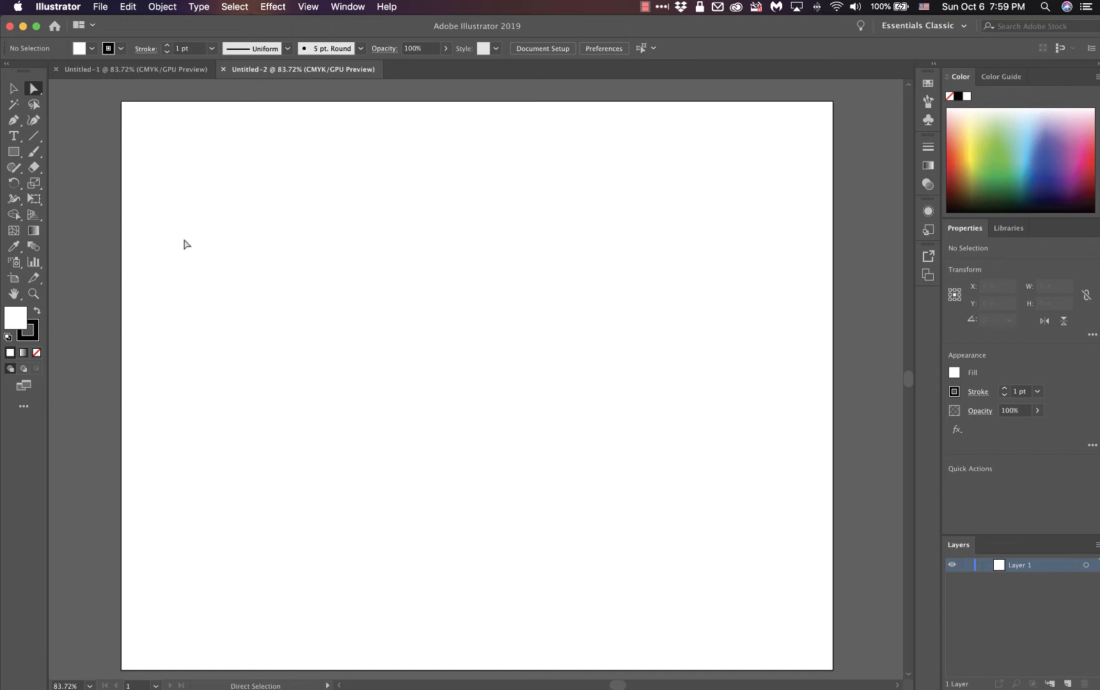
left_click(101, 7)
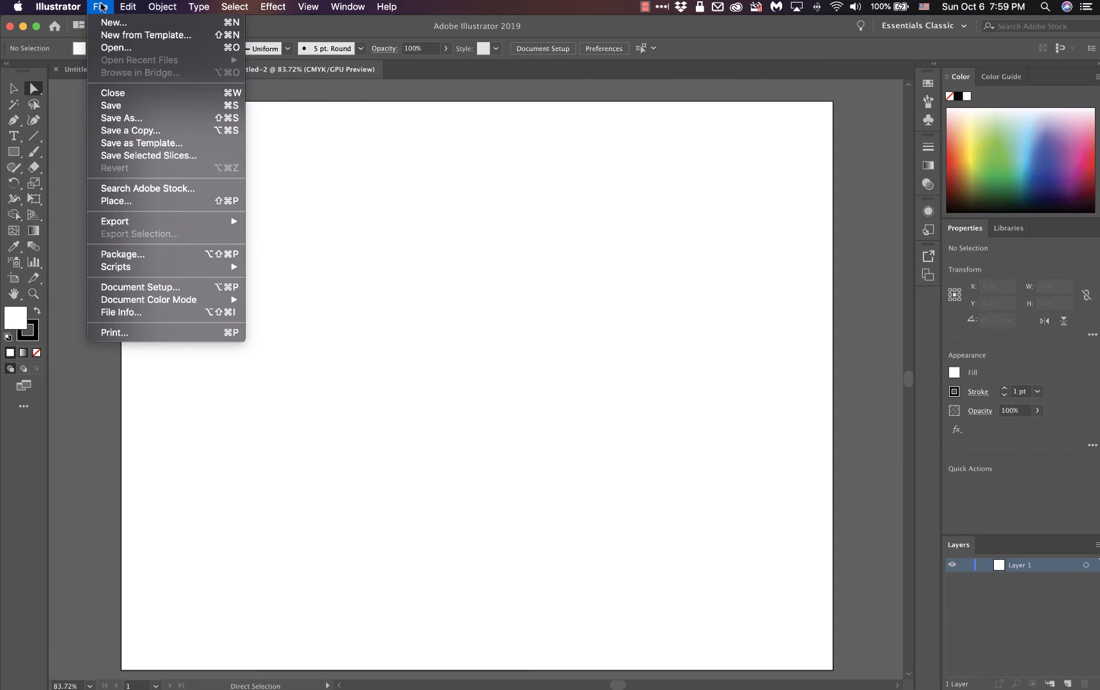
left_click(140, 119)
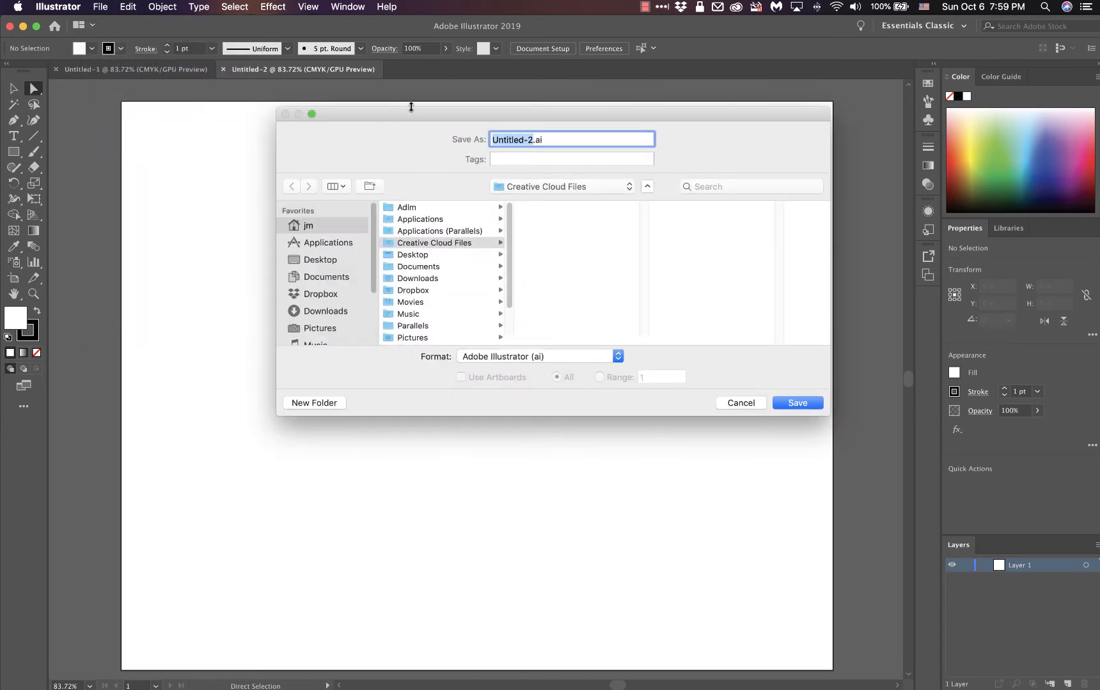
left_click_drag(409, 112, 358, 24)
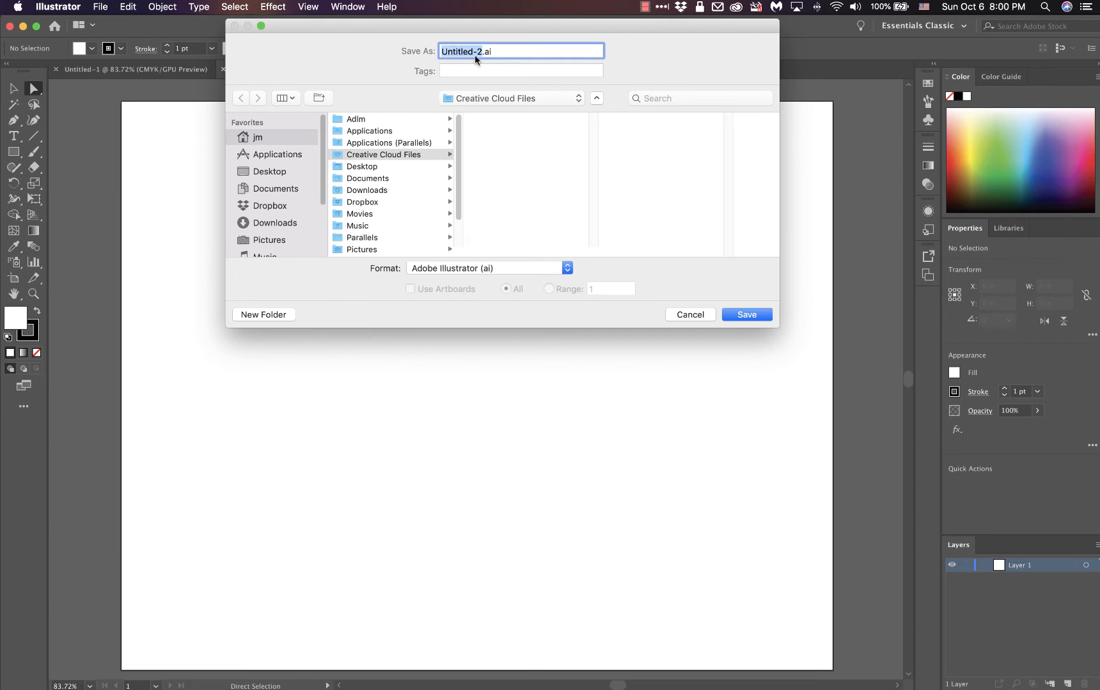
left_click(268, 172)
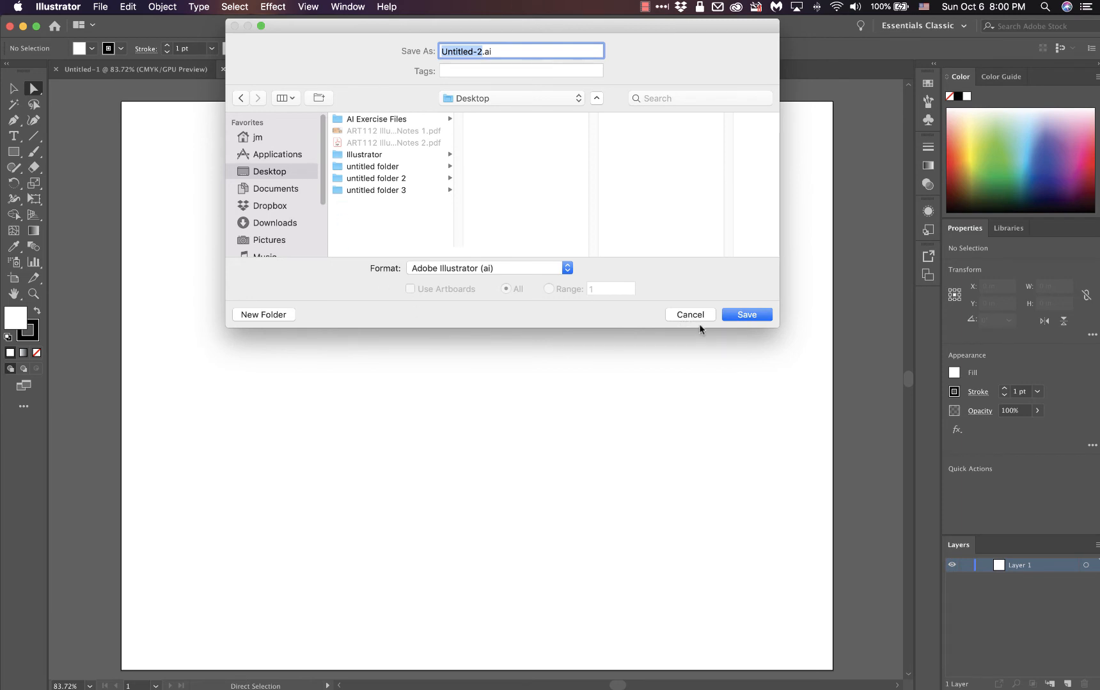
left_click(568, 269)
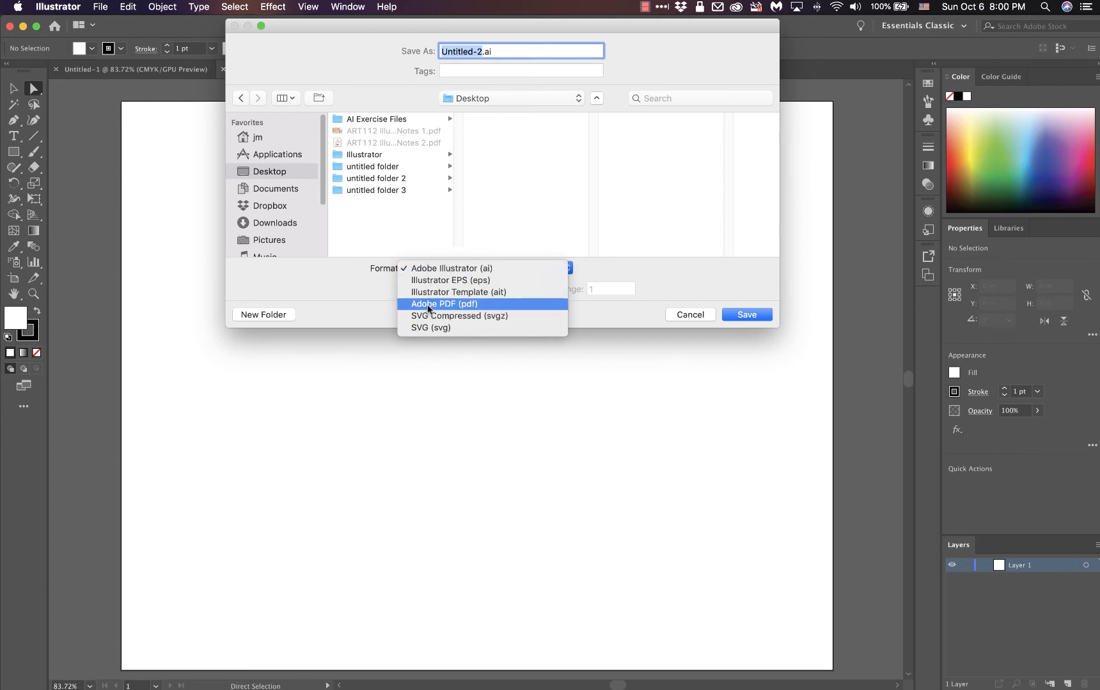
left_click(698, 283)
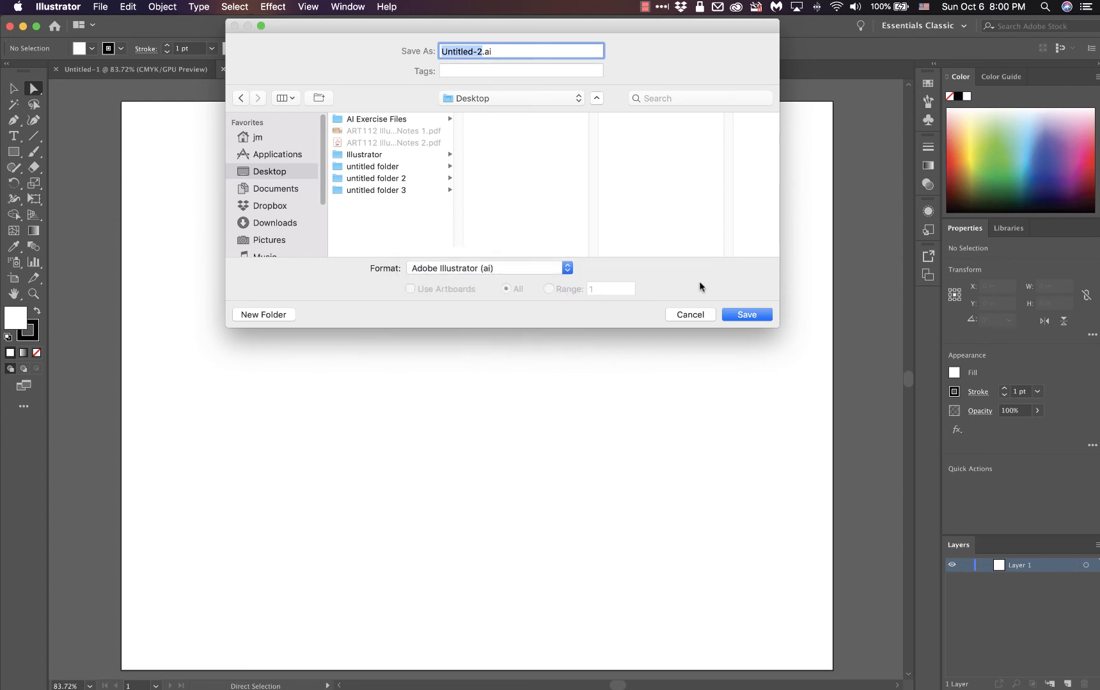
left_click(690, 313)
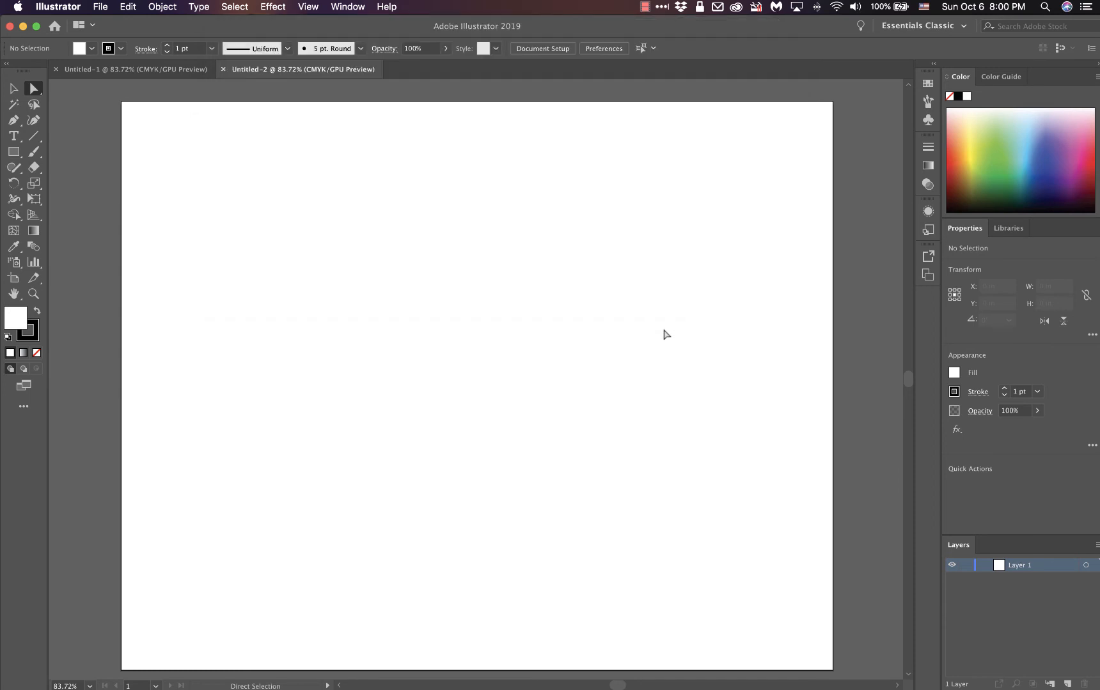
Step: Switch to the lecture notes in Acrobat, page through the opening and saving sections to Tools of Illustrator, and return to Illustrator
key("ctrl+Up")
left_click(245, 177)
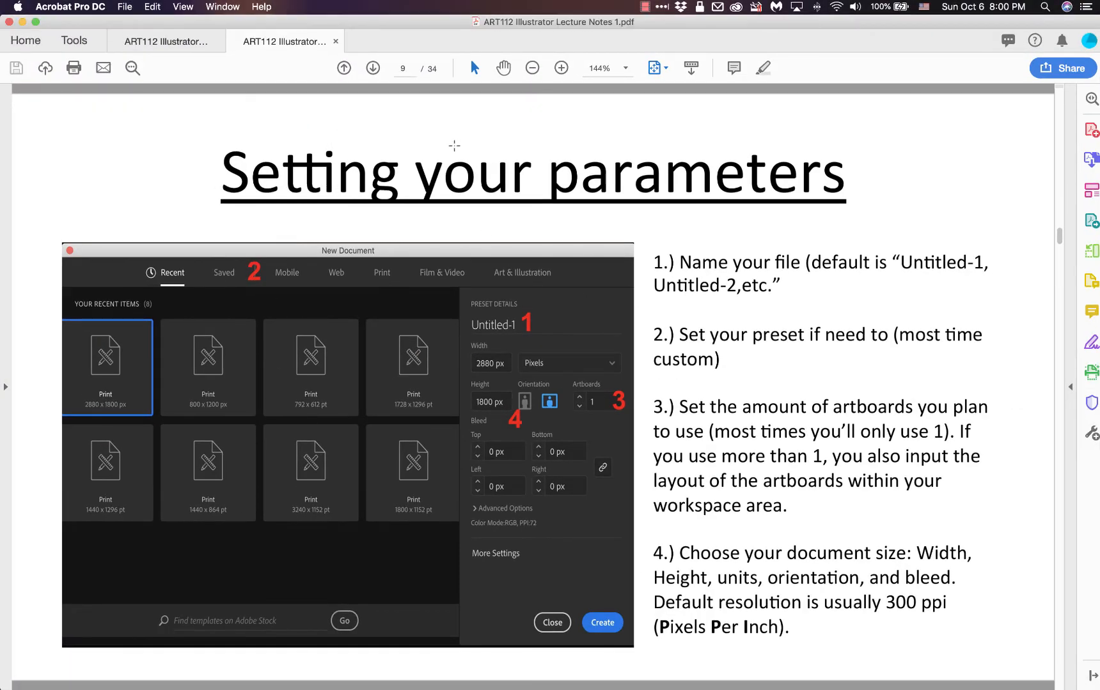
left_click(373, 67)
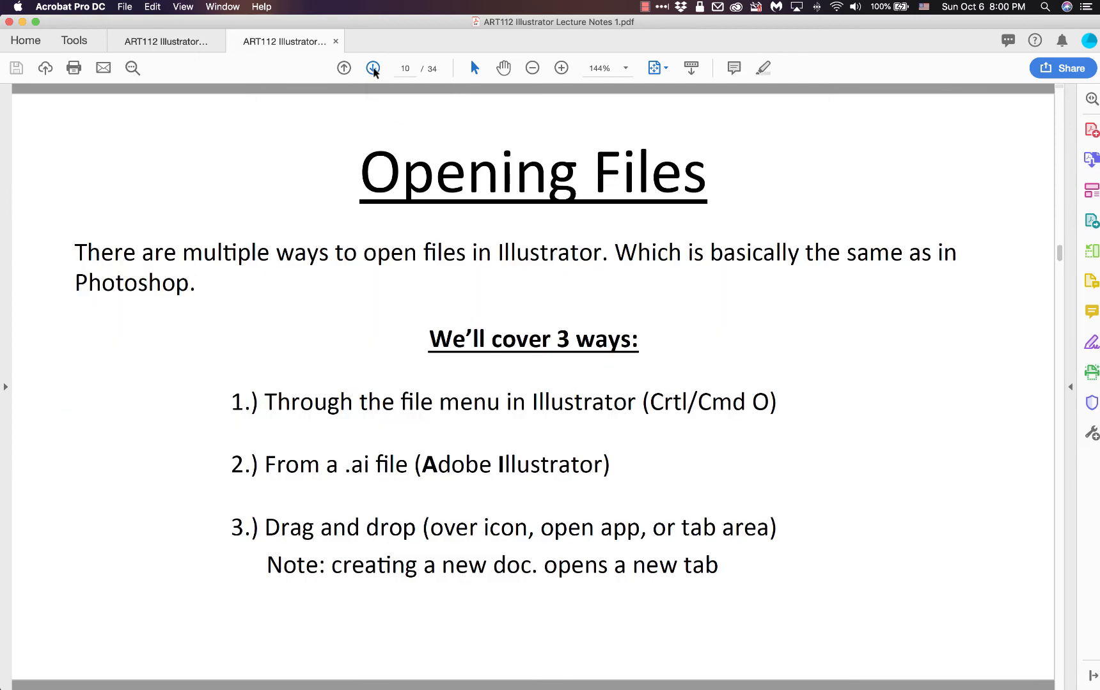
left_click(373, 69)
left_click(373, 69)
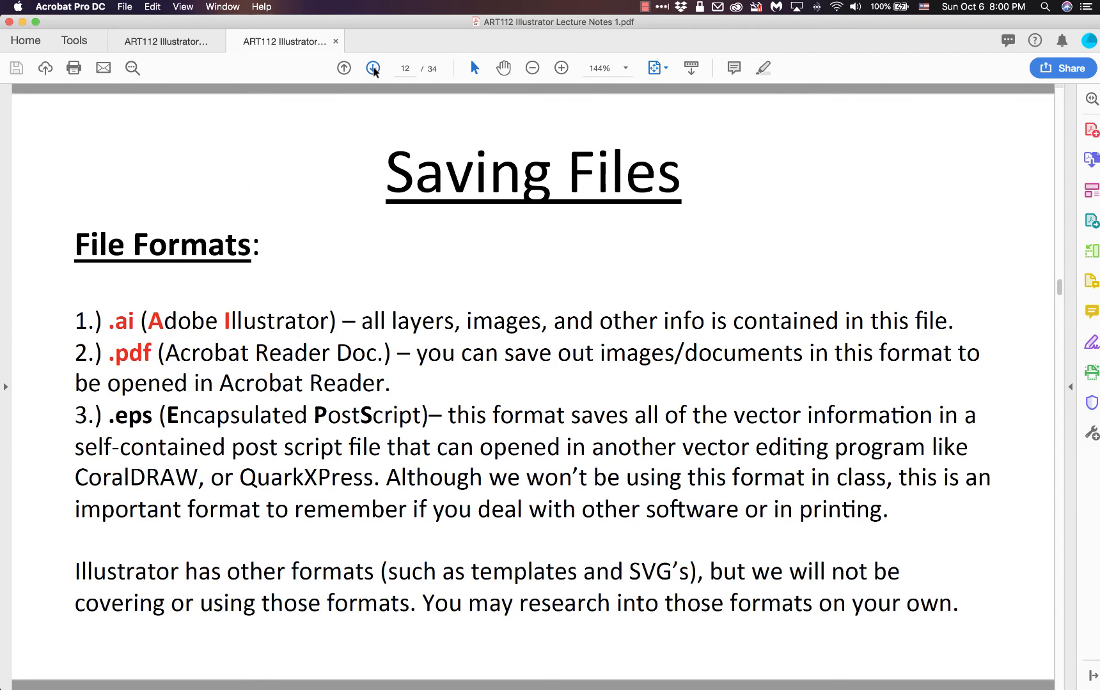
left_click(373, 68)
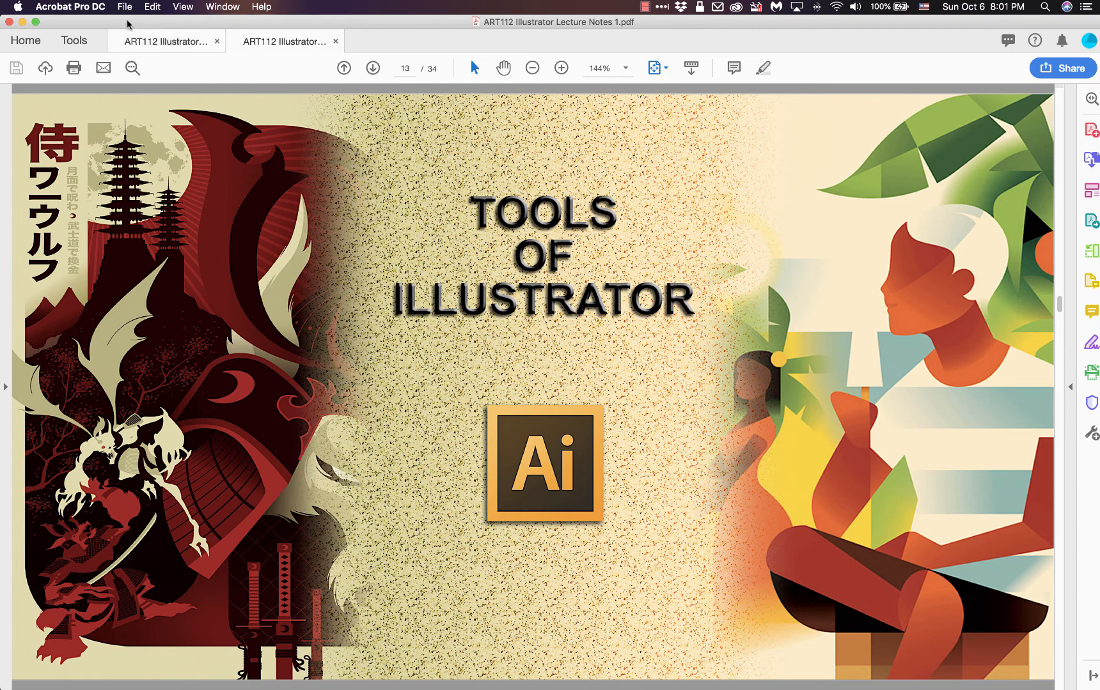
key("ctrl+Up")
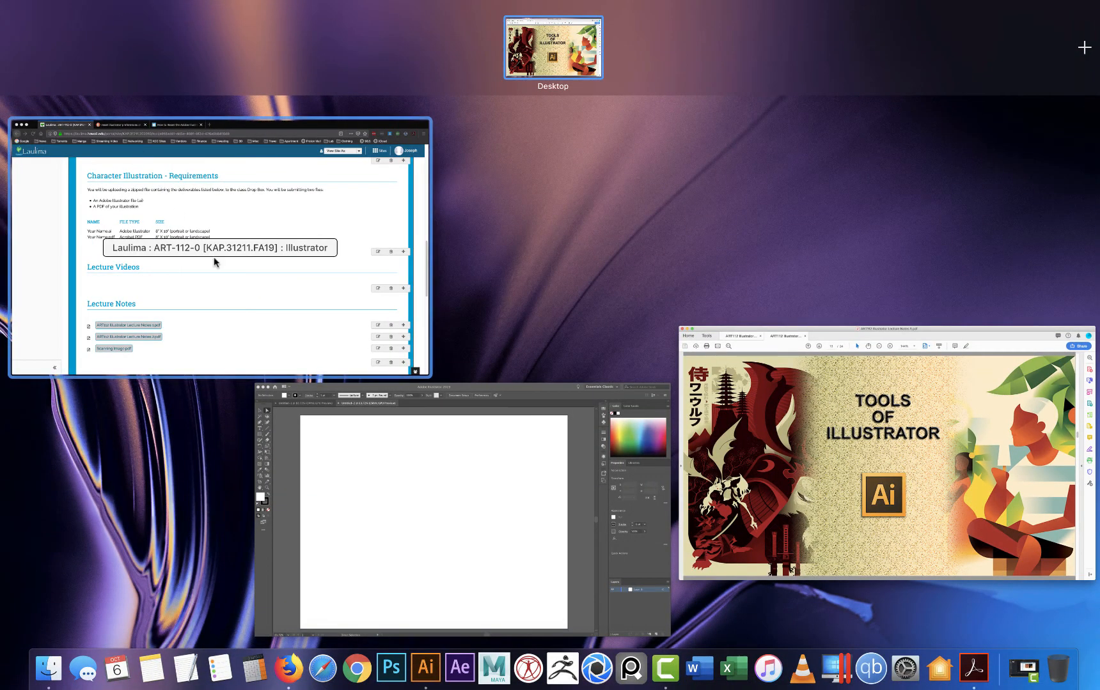
left_click(368, 446)
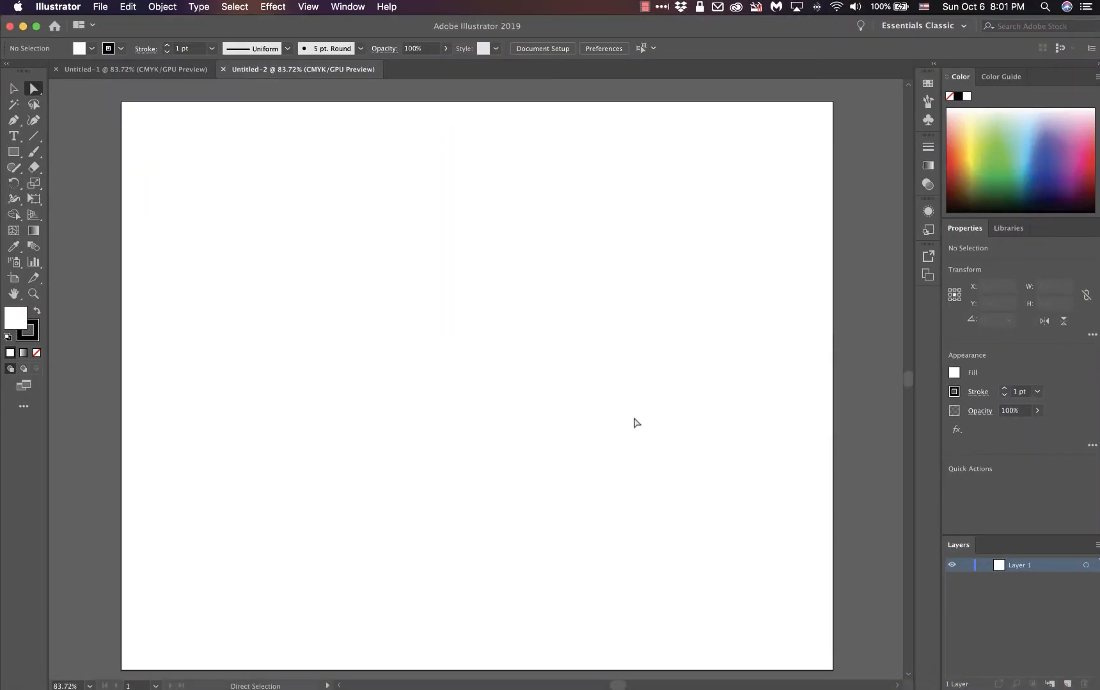